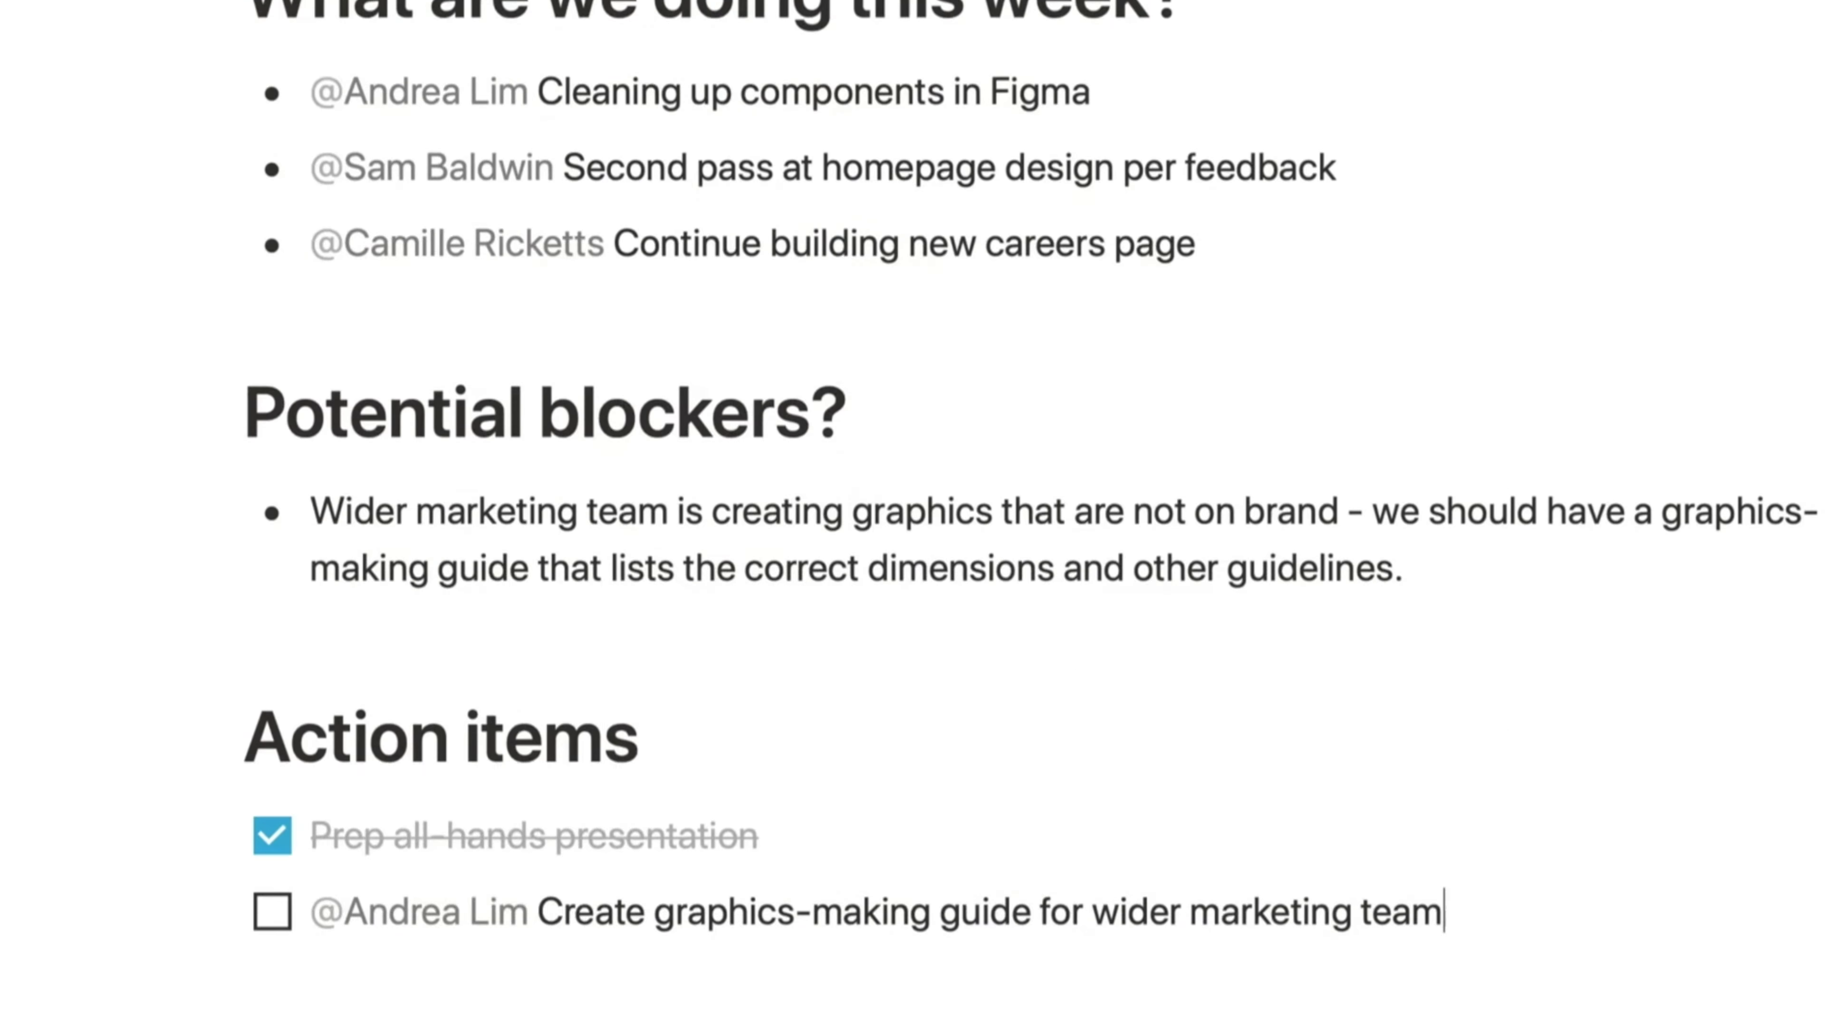
# View the Design weekly sync notes, then the Sales, Marketing and Engineering pages
pyautogui.press('Return')
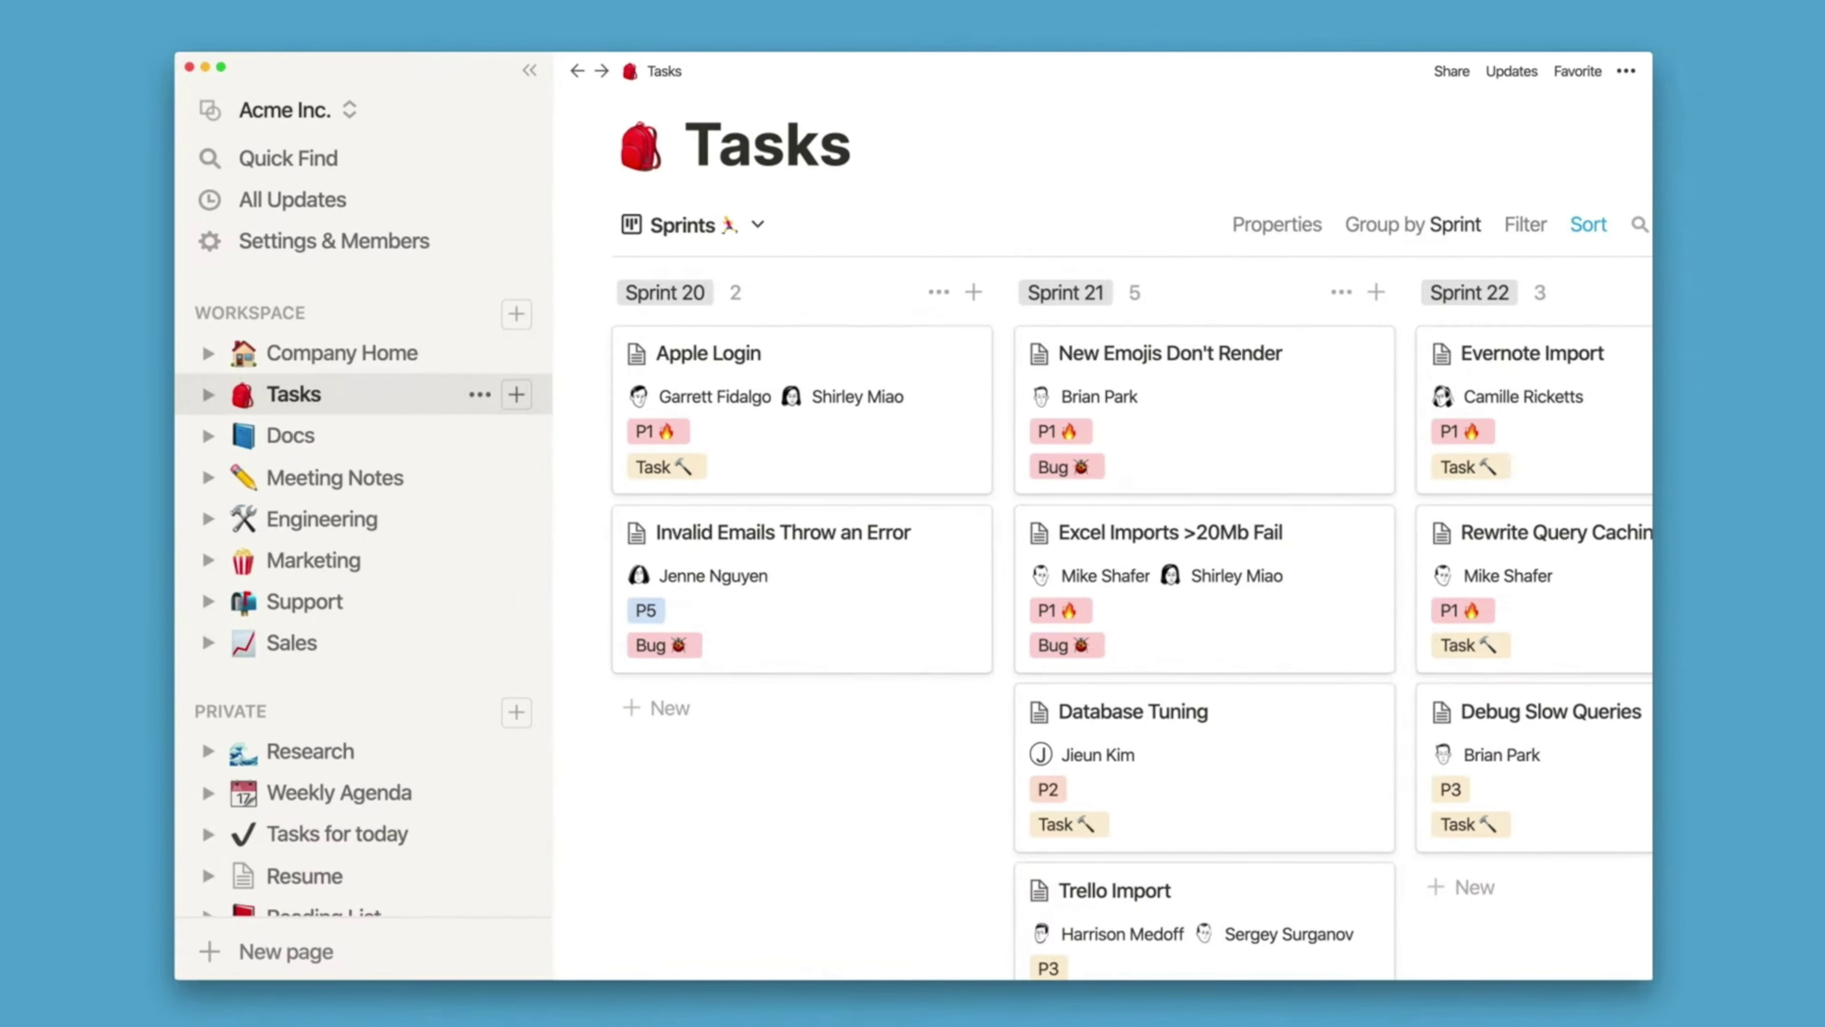
pyautogui.click(291, 642)
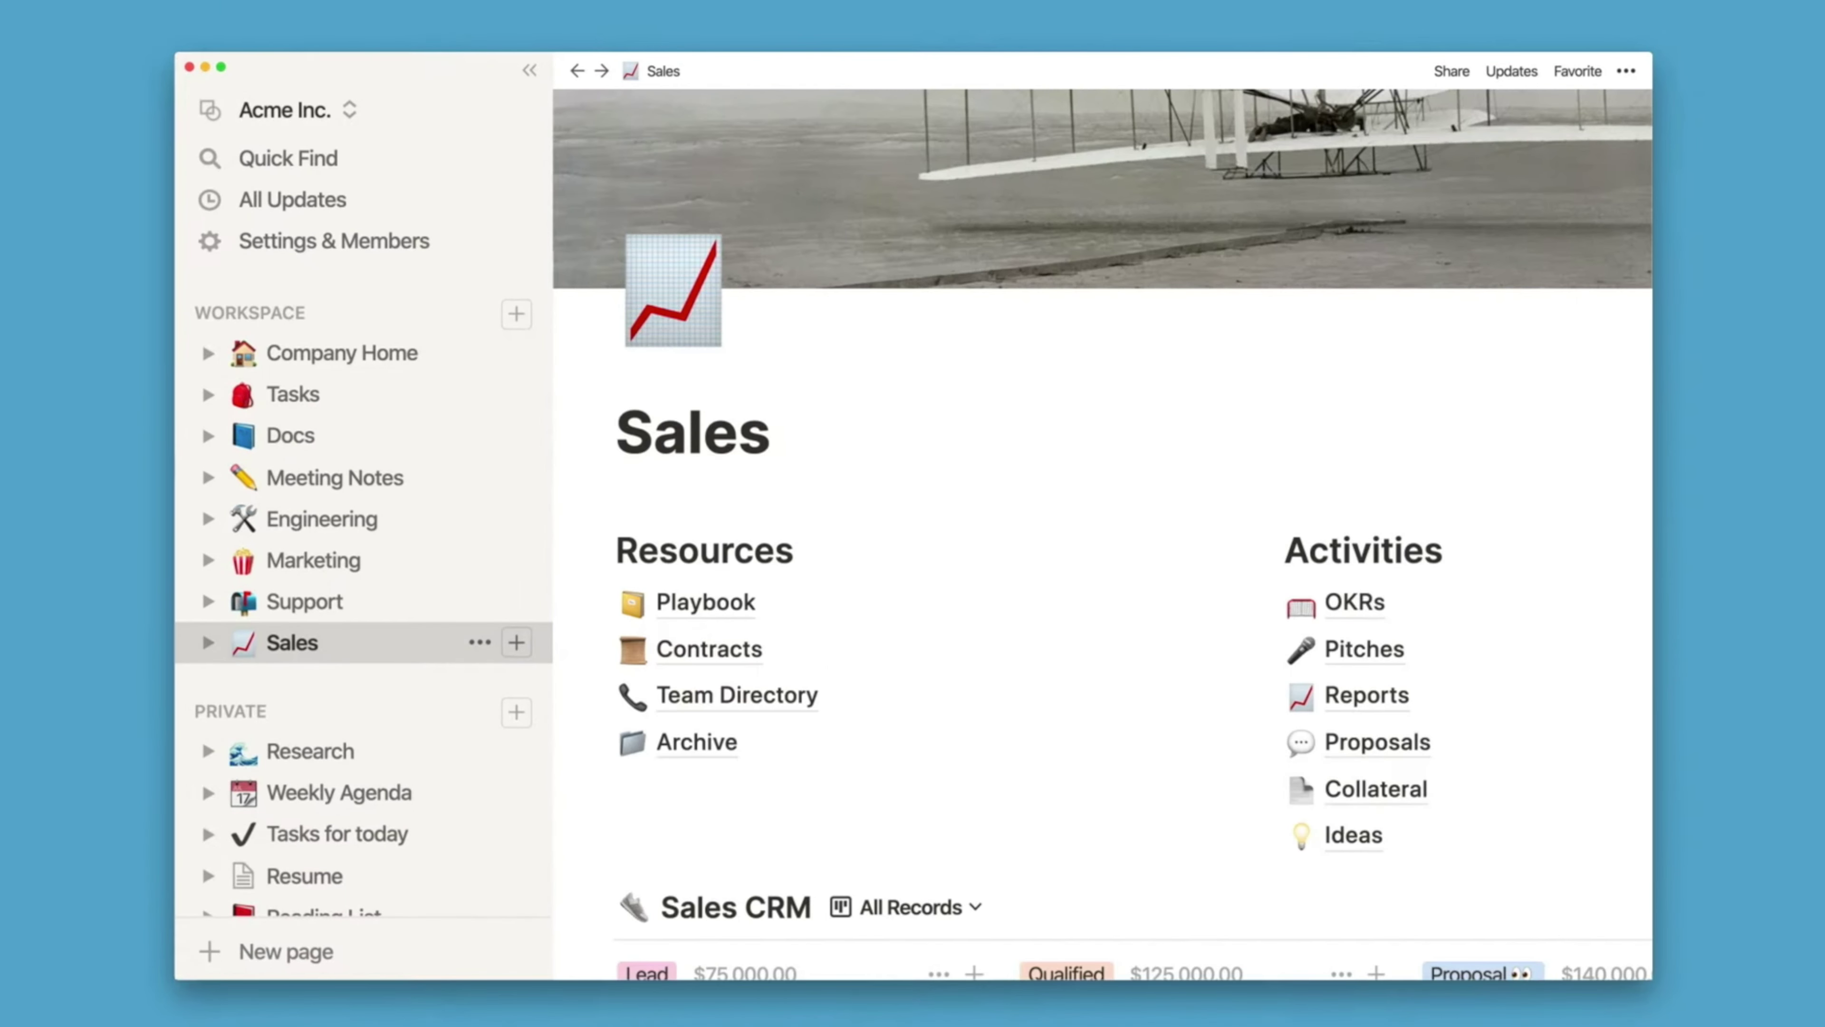
pyautogui.click(314, 560)
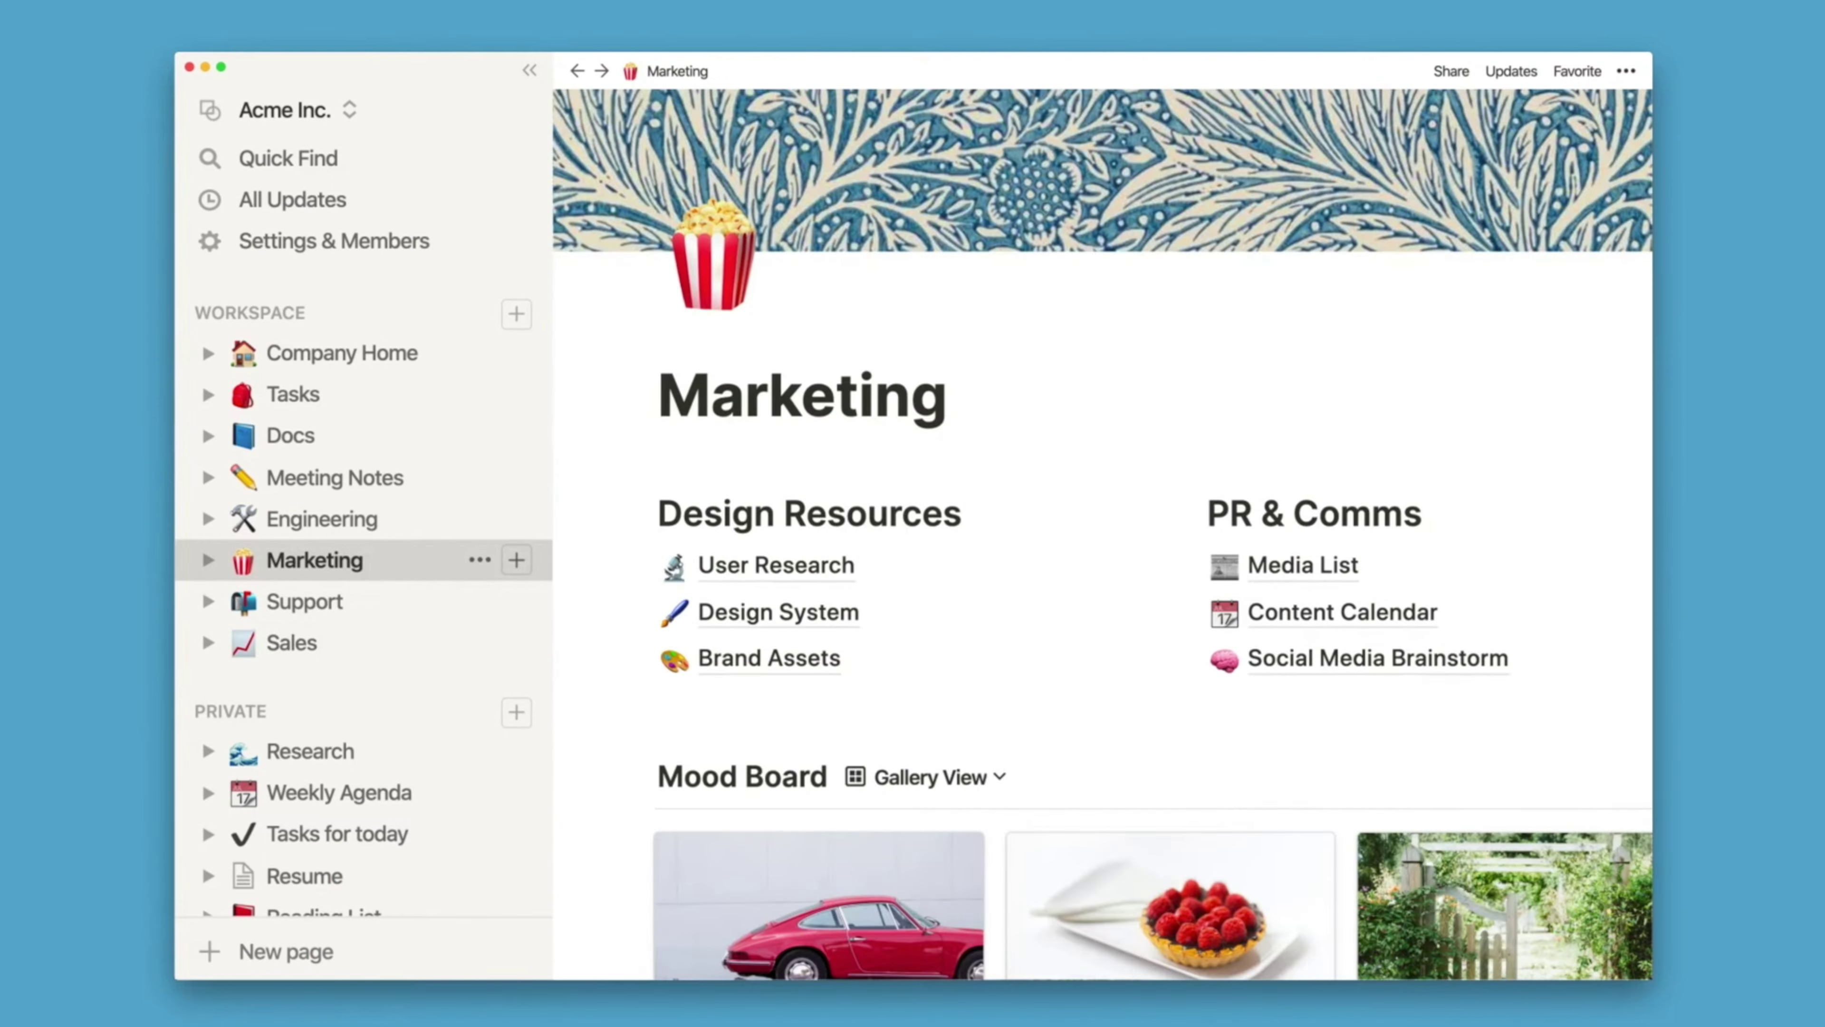
pyautogui.click(321, 519)
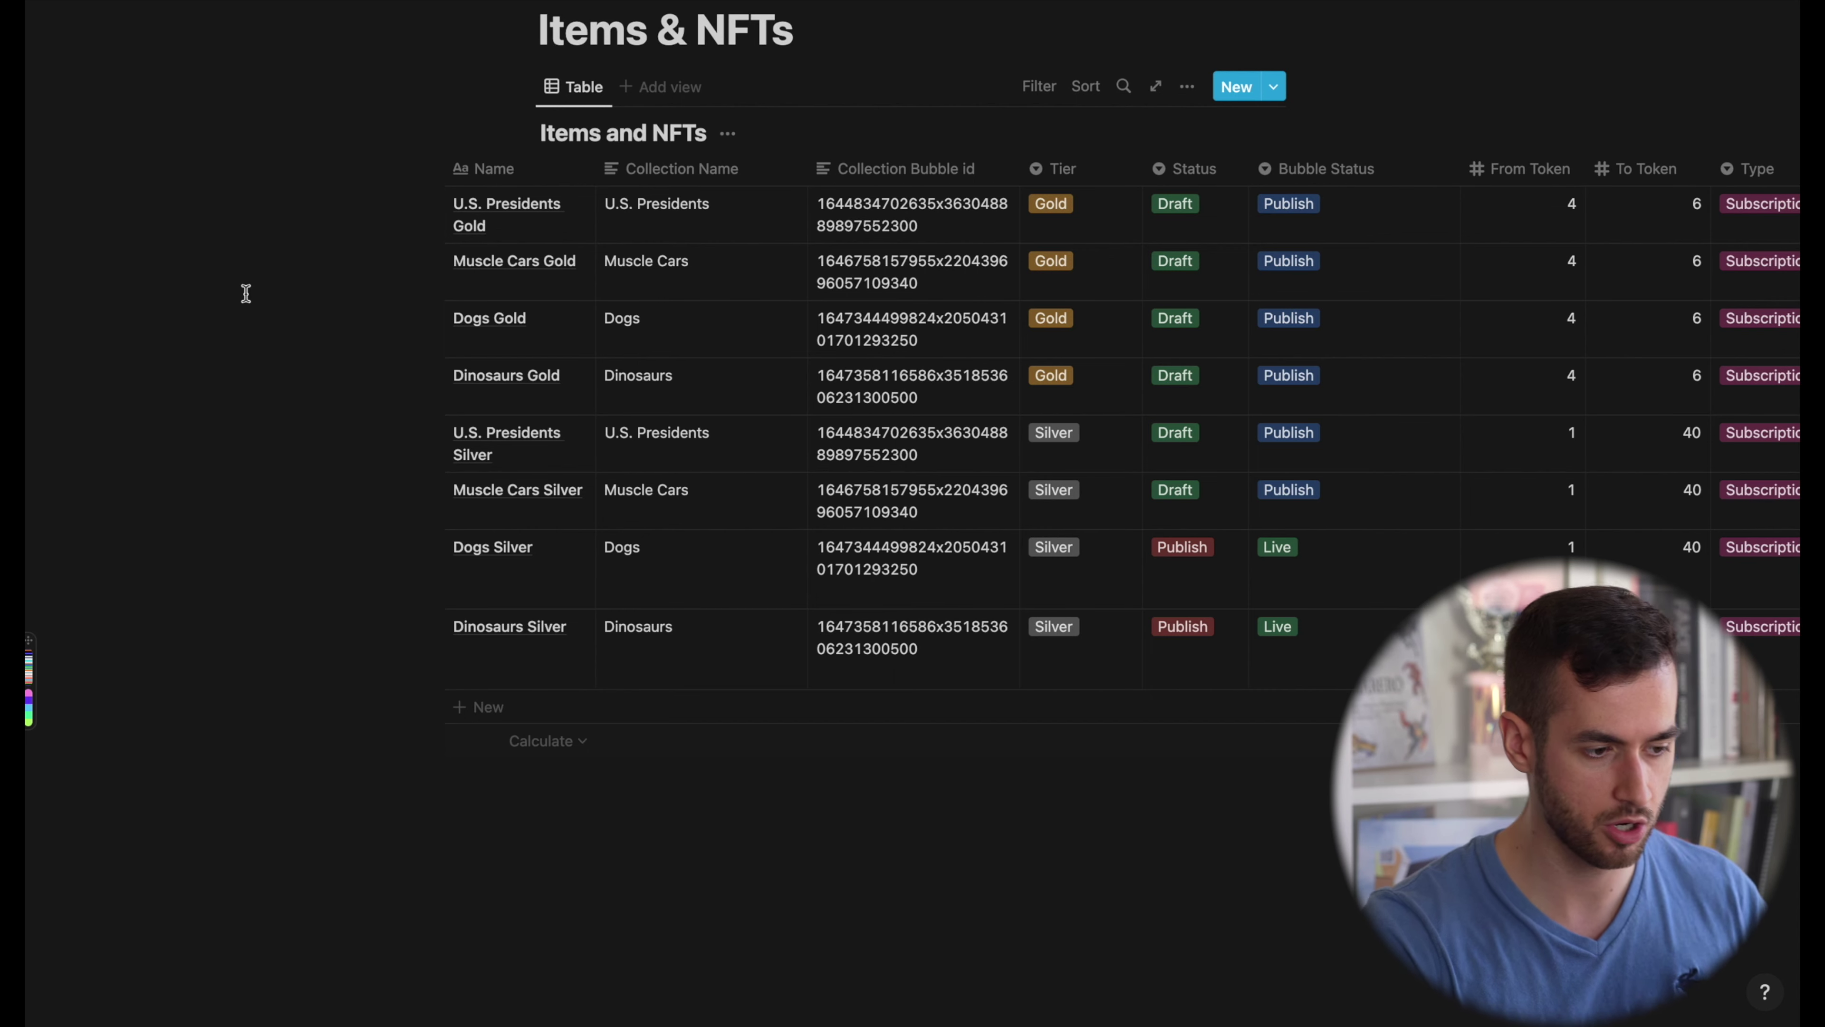
pyautogui.scroll(1, 348, 151)
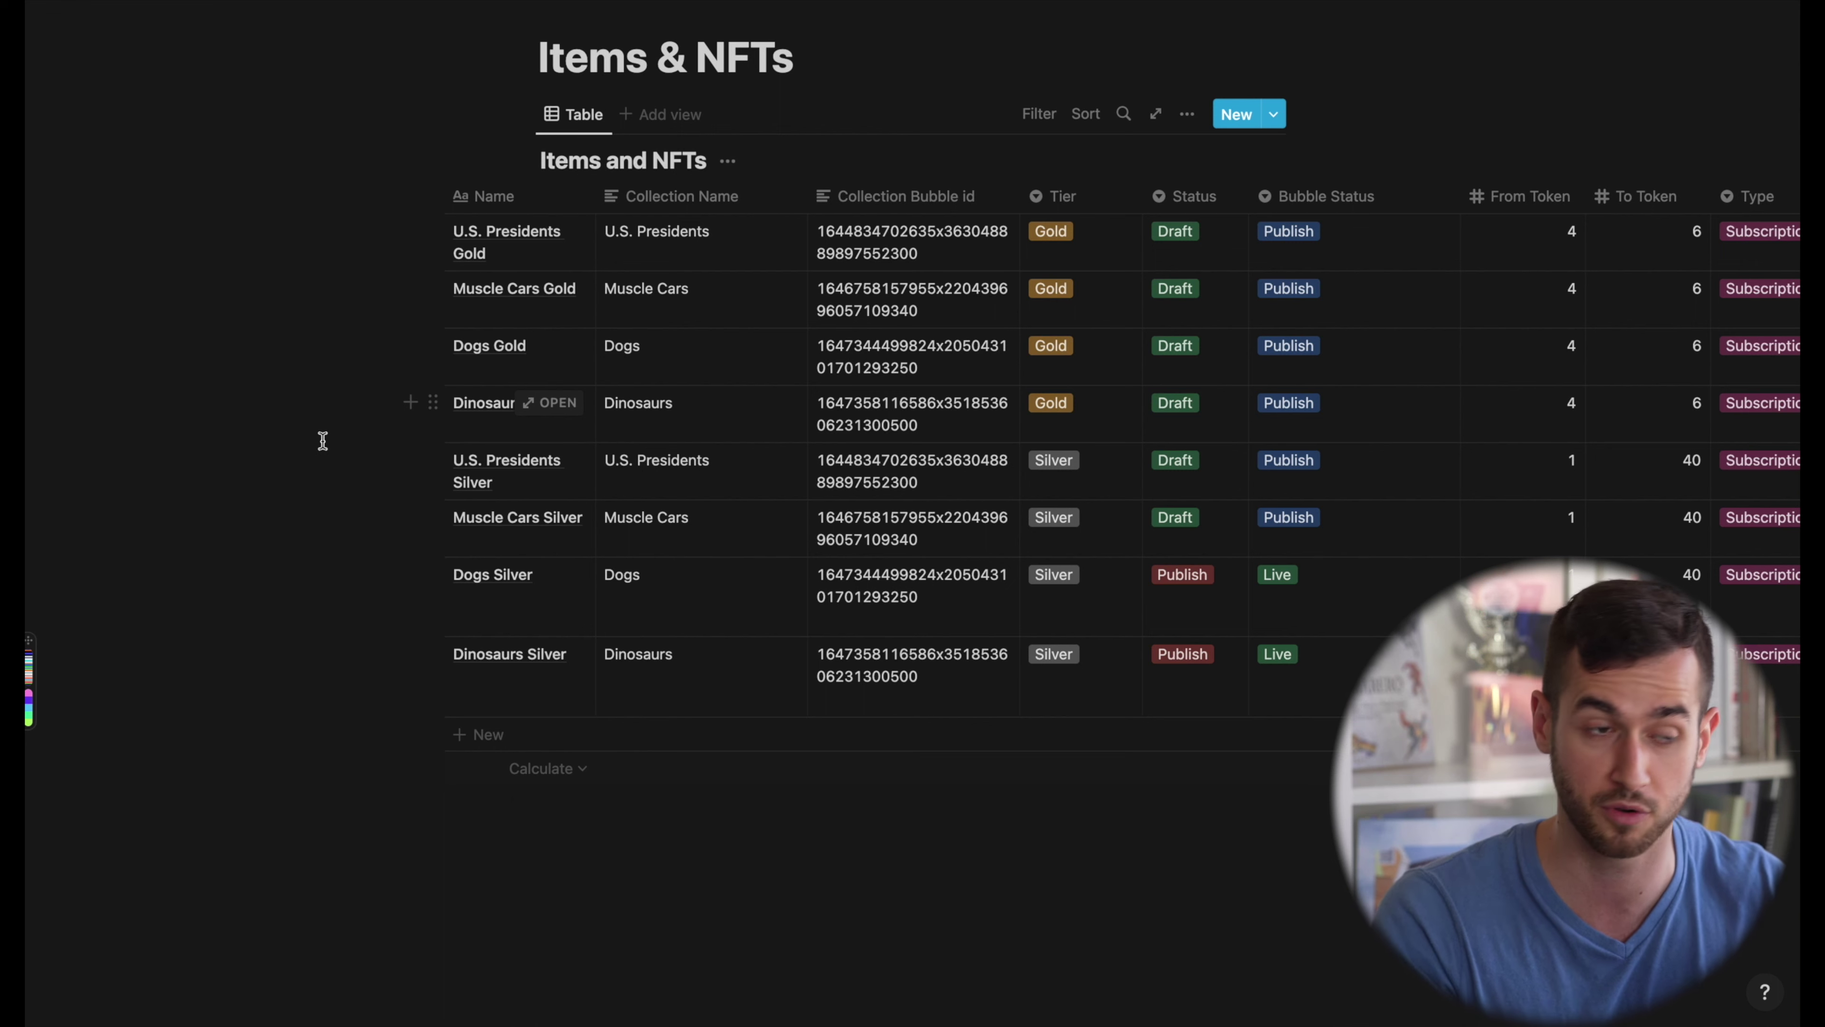
pyautogui.hscroll(-2, 323, 440)
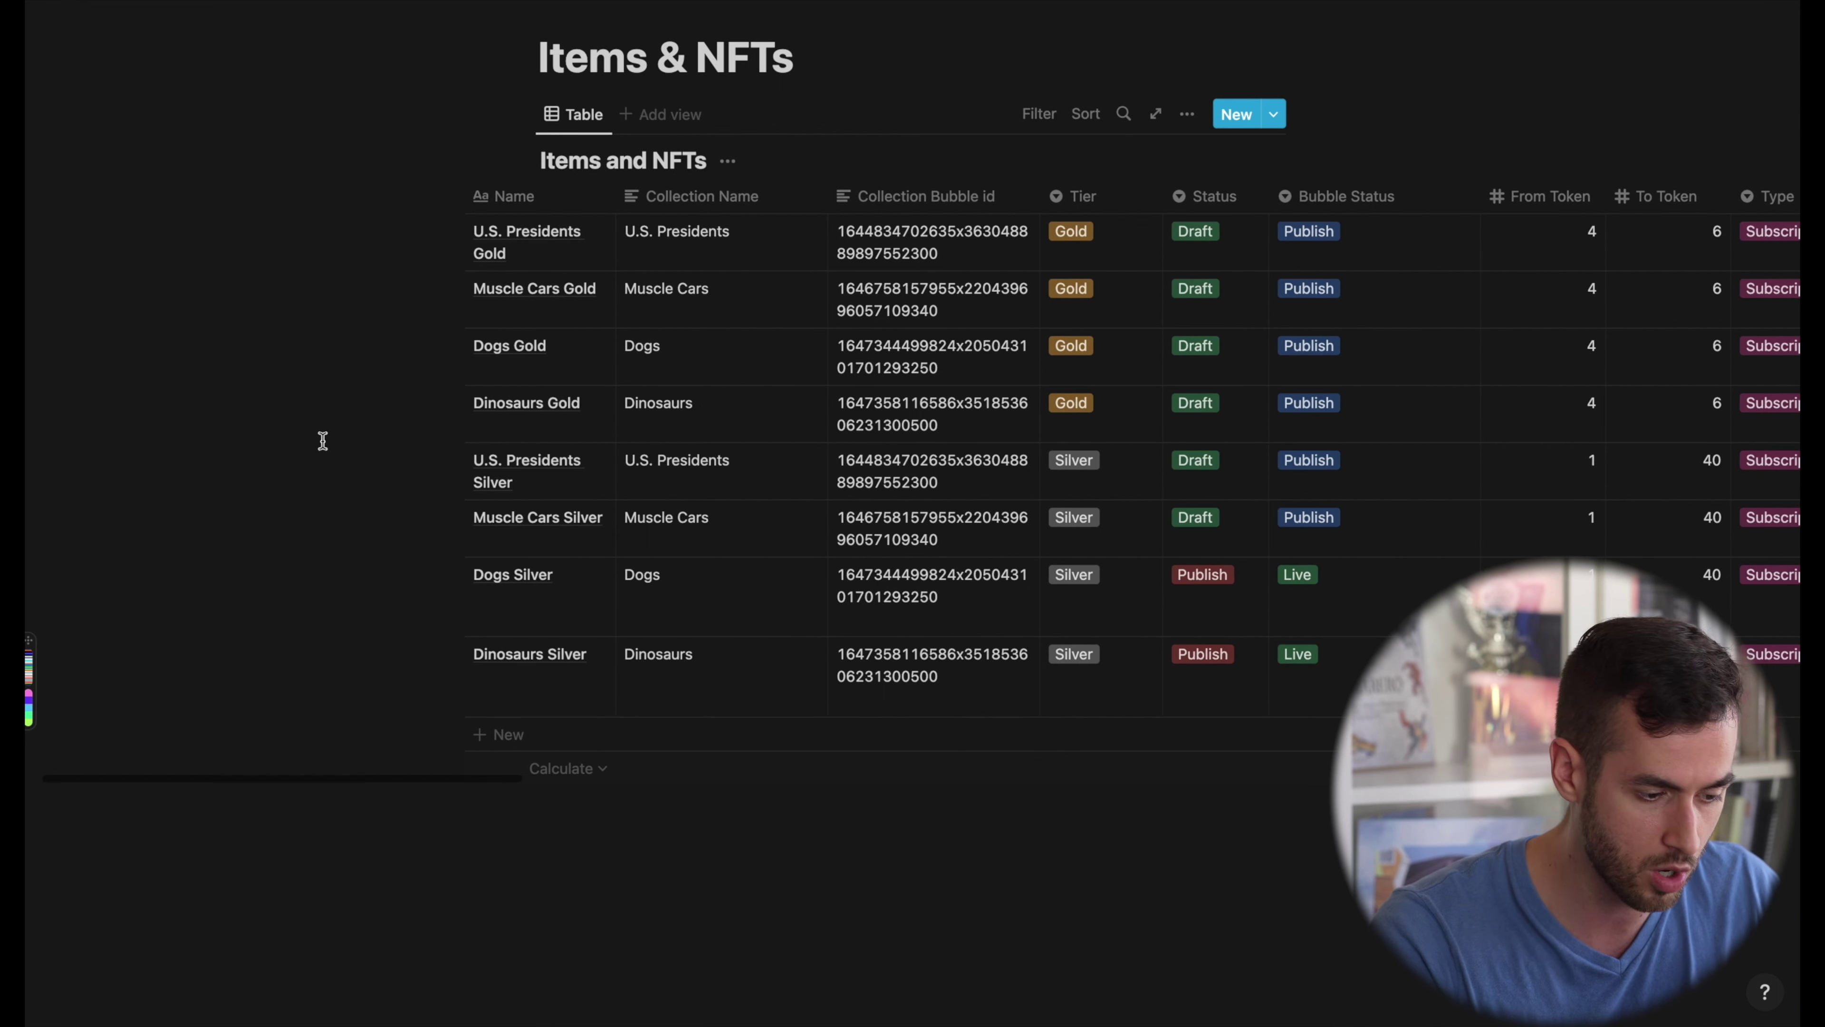
pyautogui.scroll(1, 323, 441)
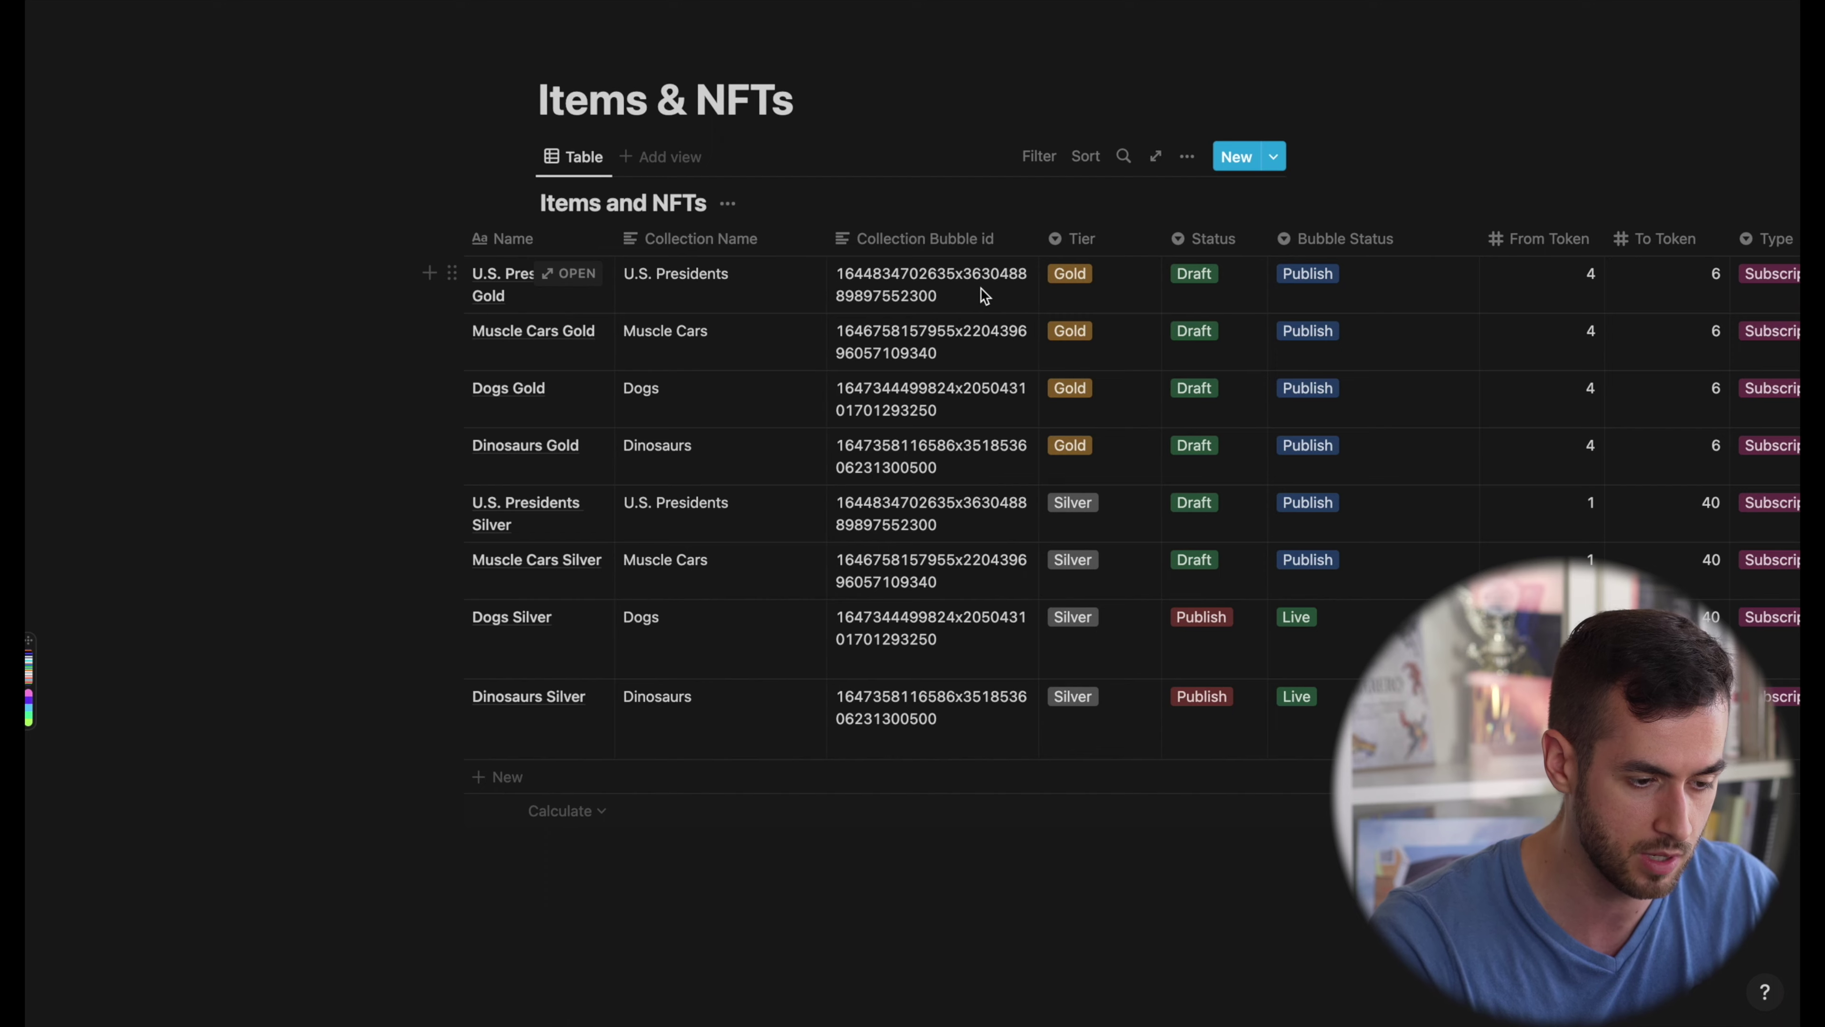
pyautogui.hscroll(5, 955, 309)
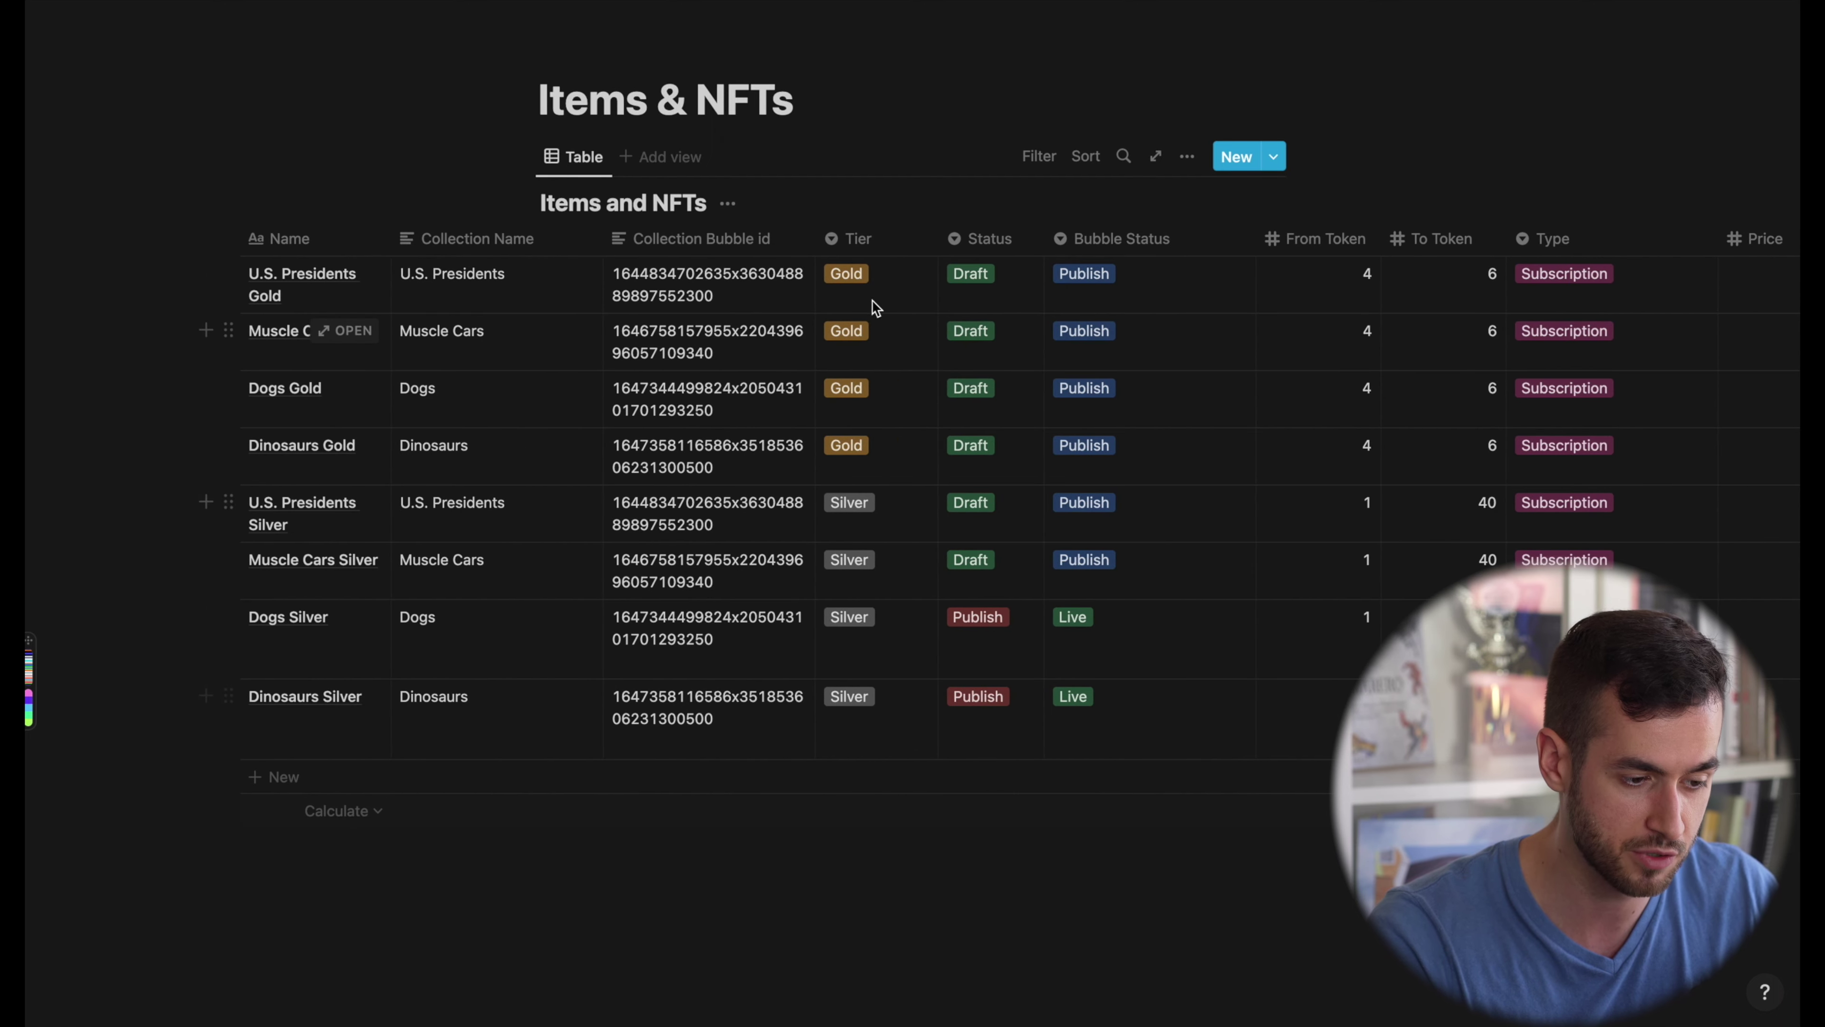
pyautogui.hscroll(4, 877, 565)
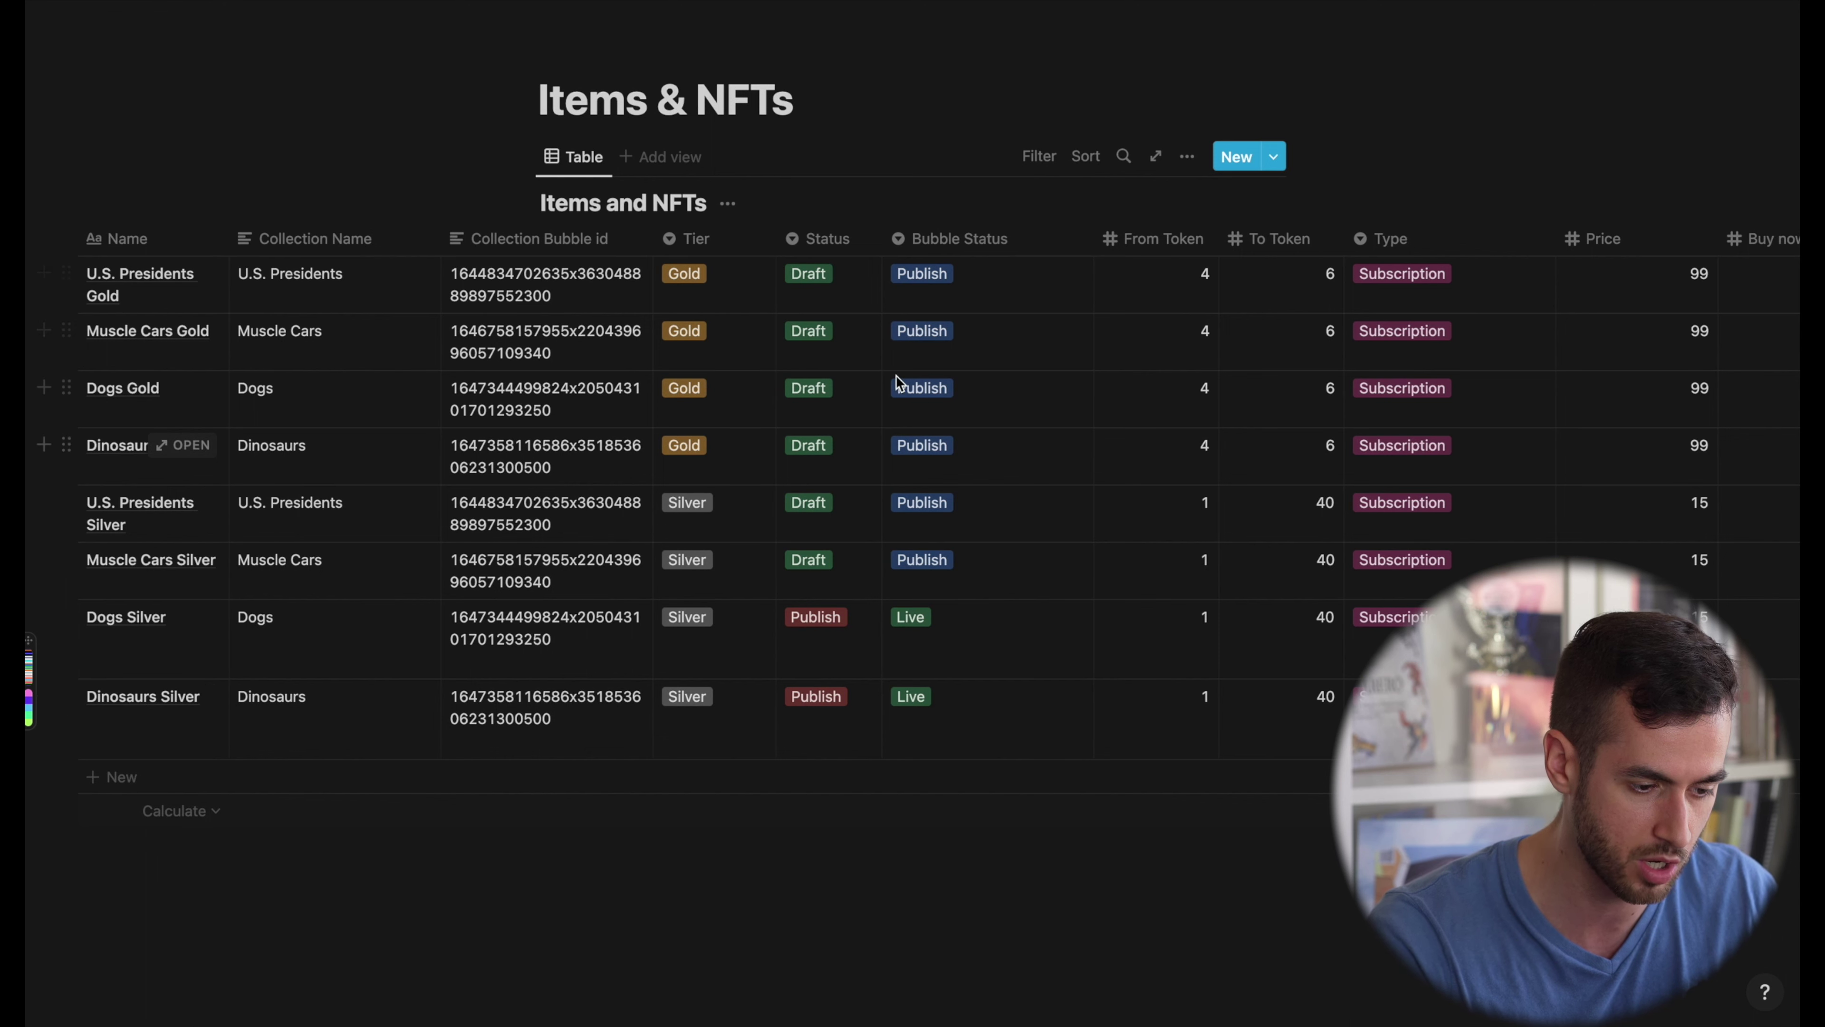
pyautogui.hscroll(10, 941, 451)
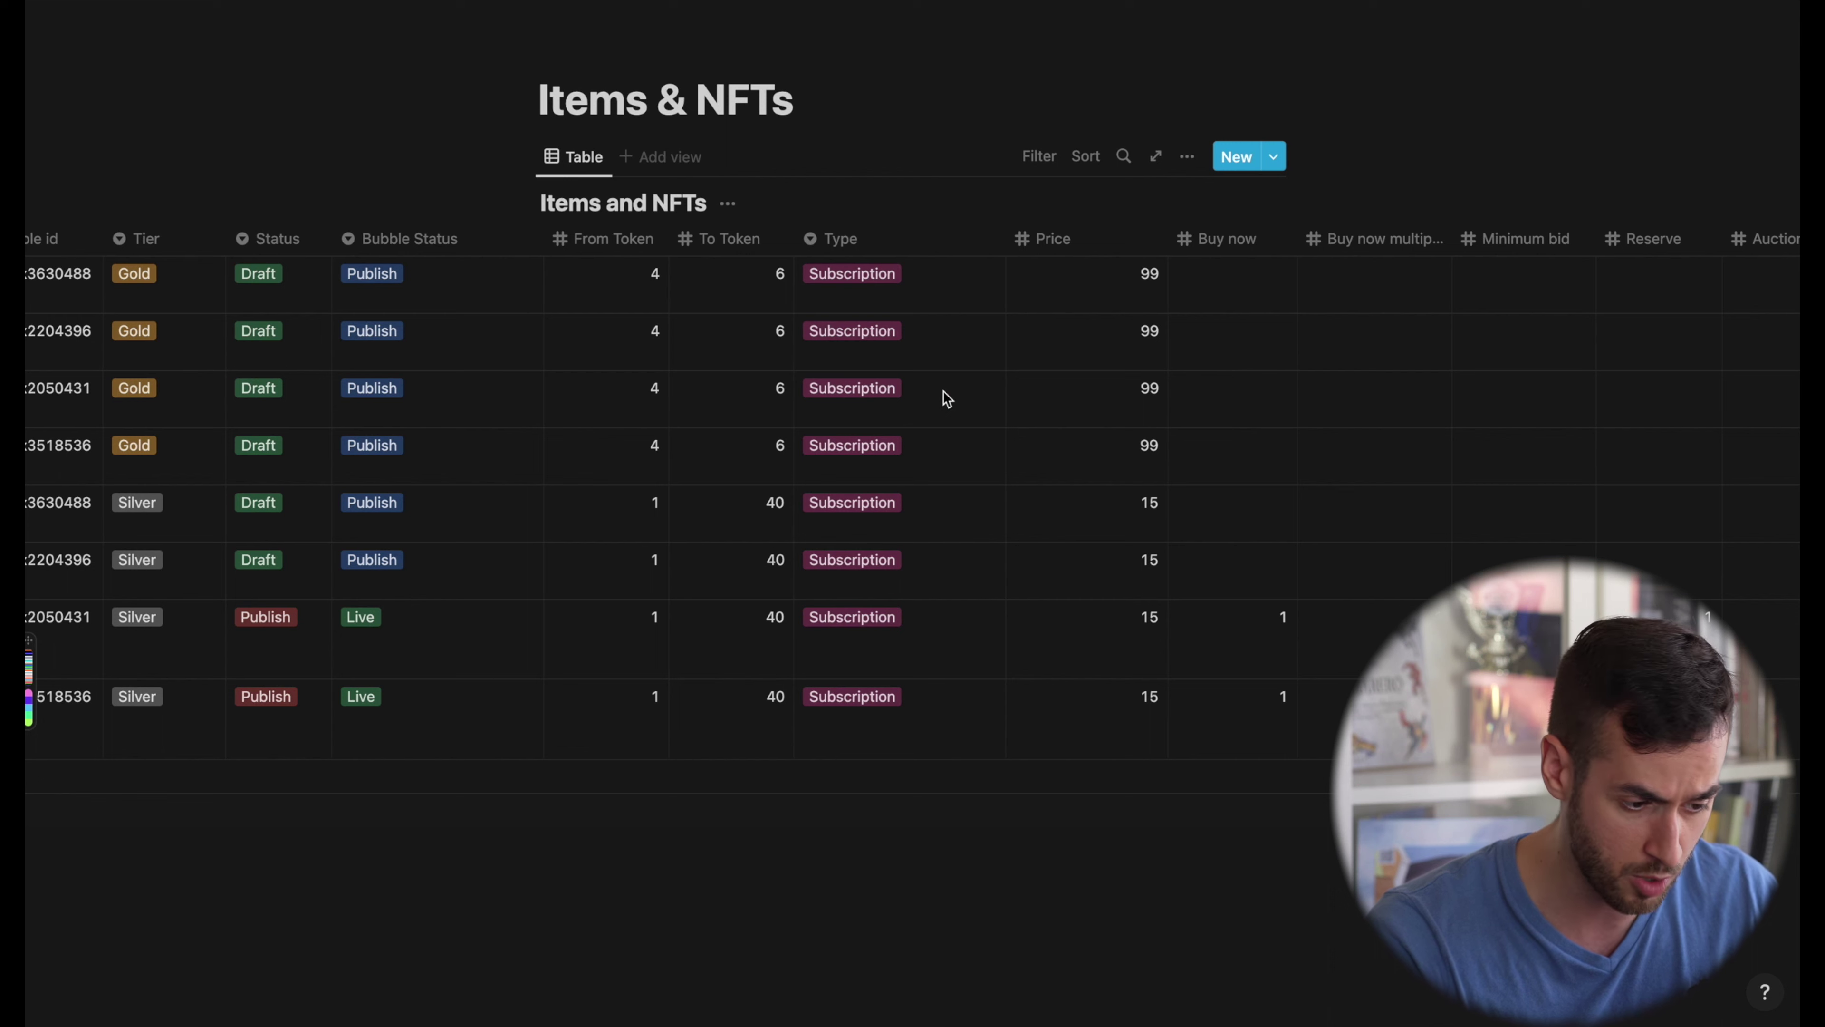
pyautogui.click(863, 447)
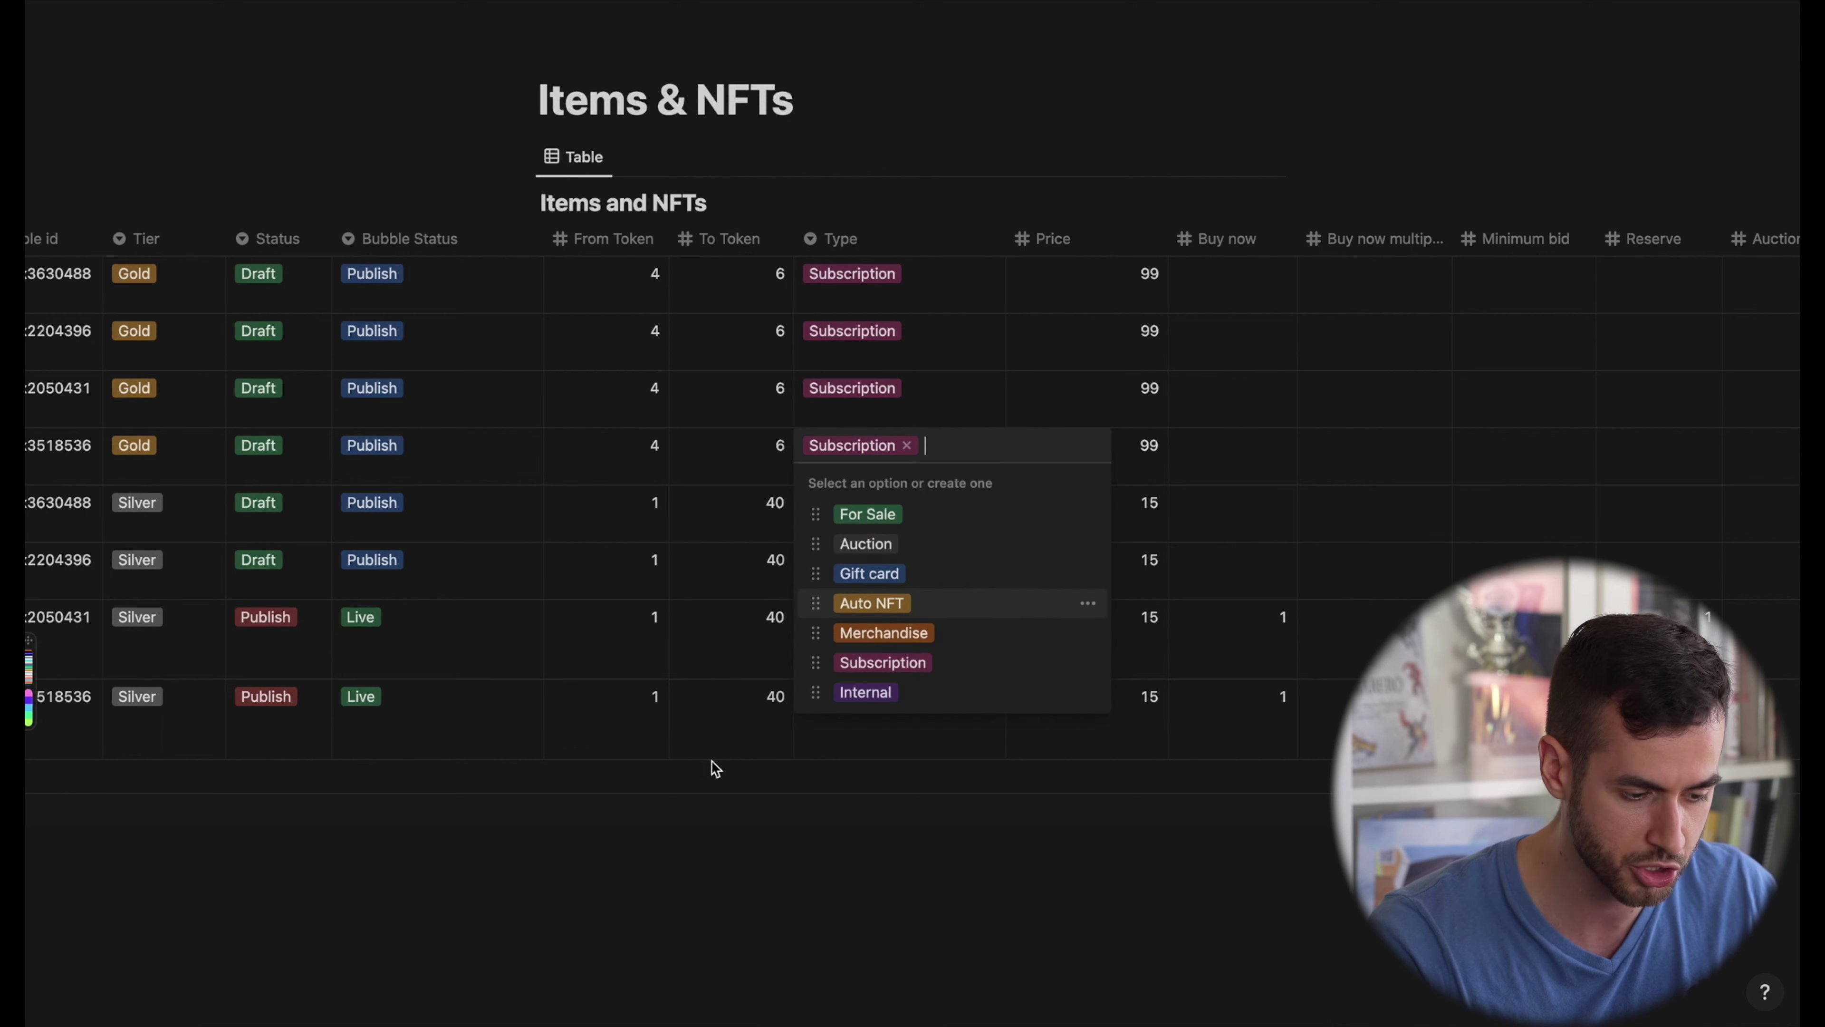
pyautogui.press('Escape')
pyautogui.hscroll(19, 1143, 400)
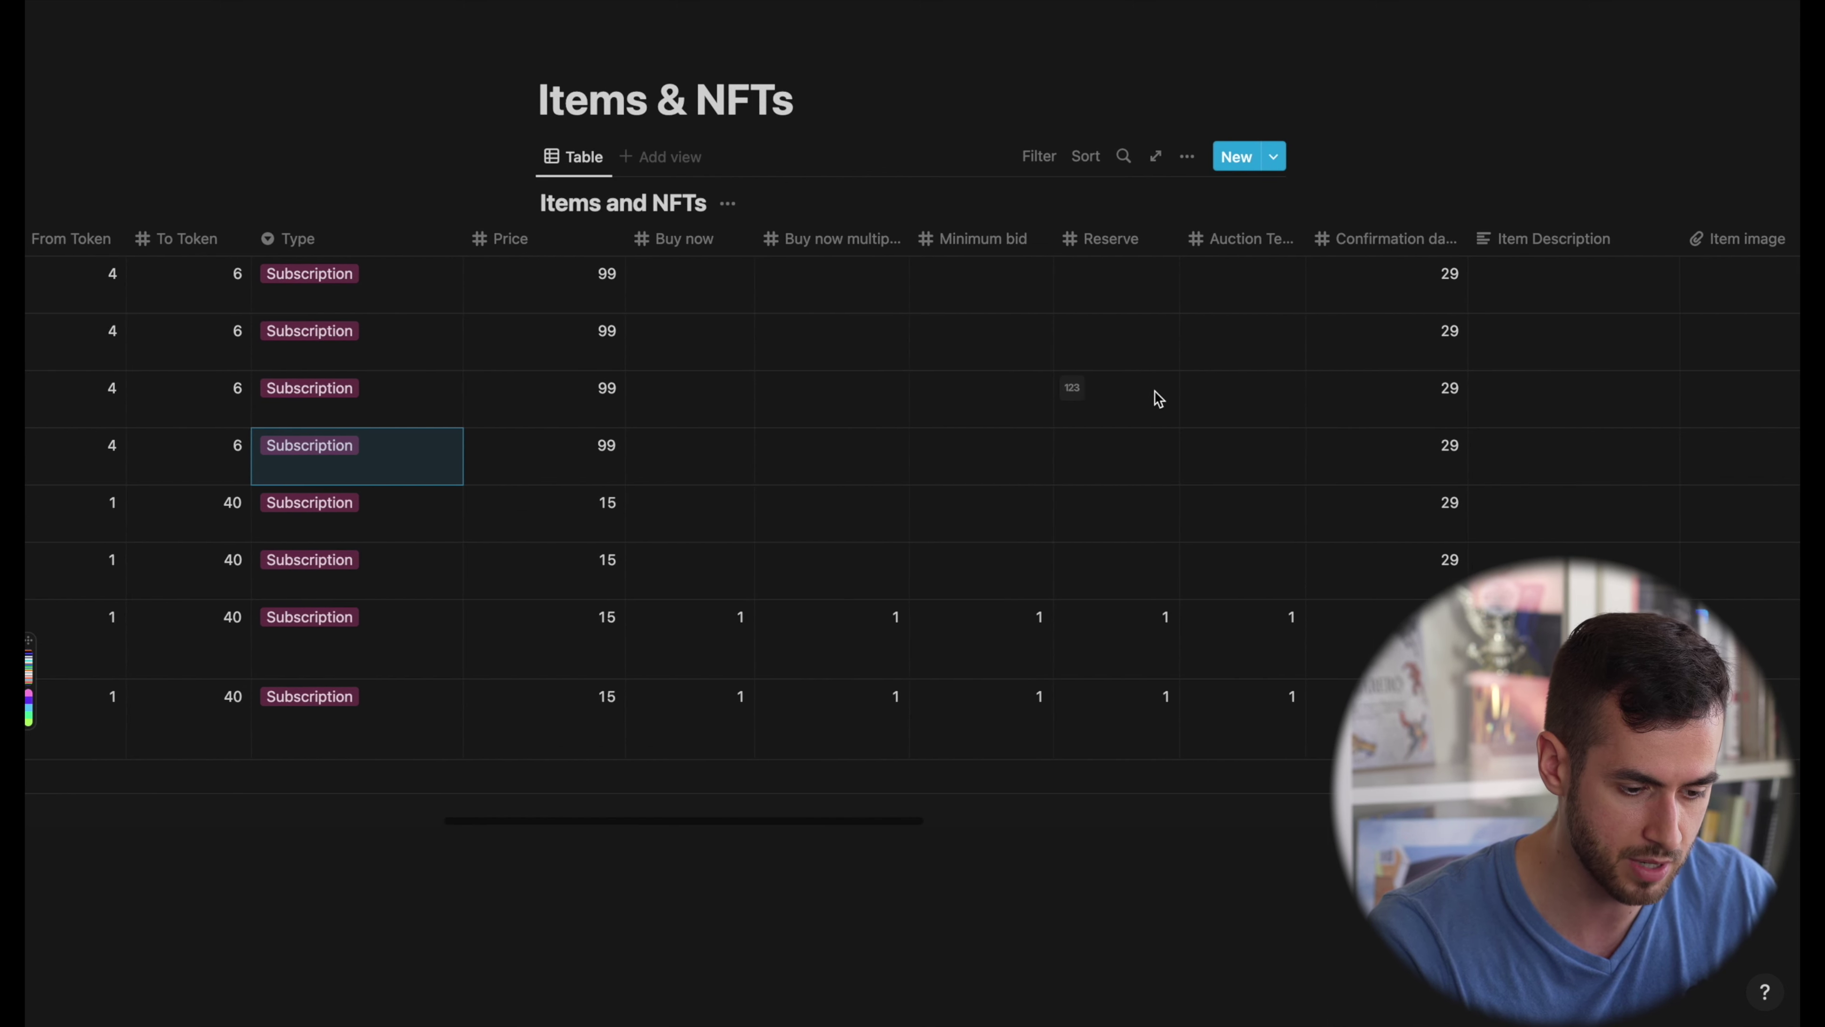
pyautogui.hscroll(20, 1158, 397)
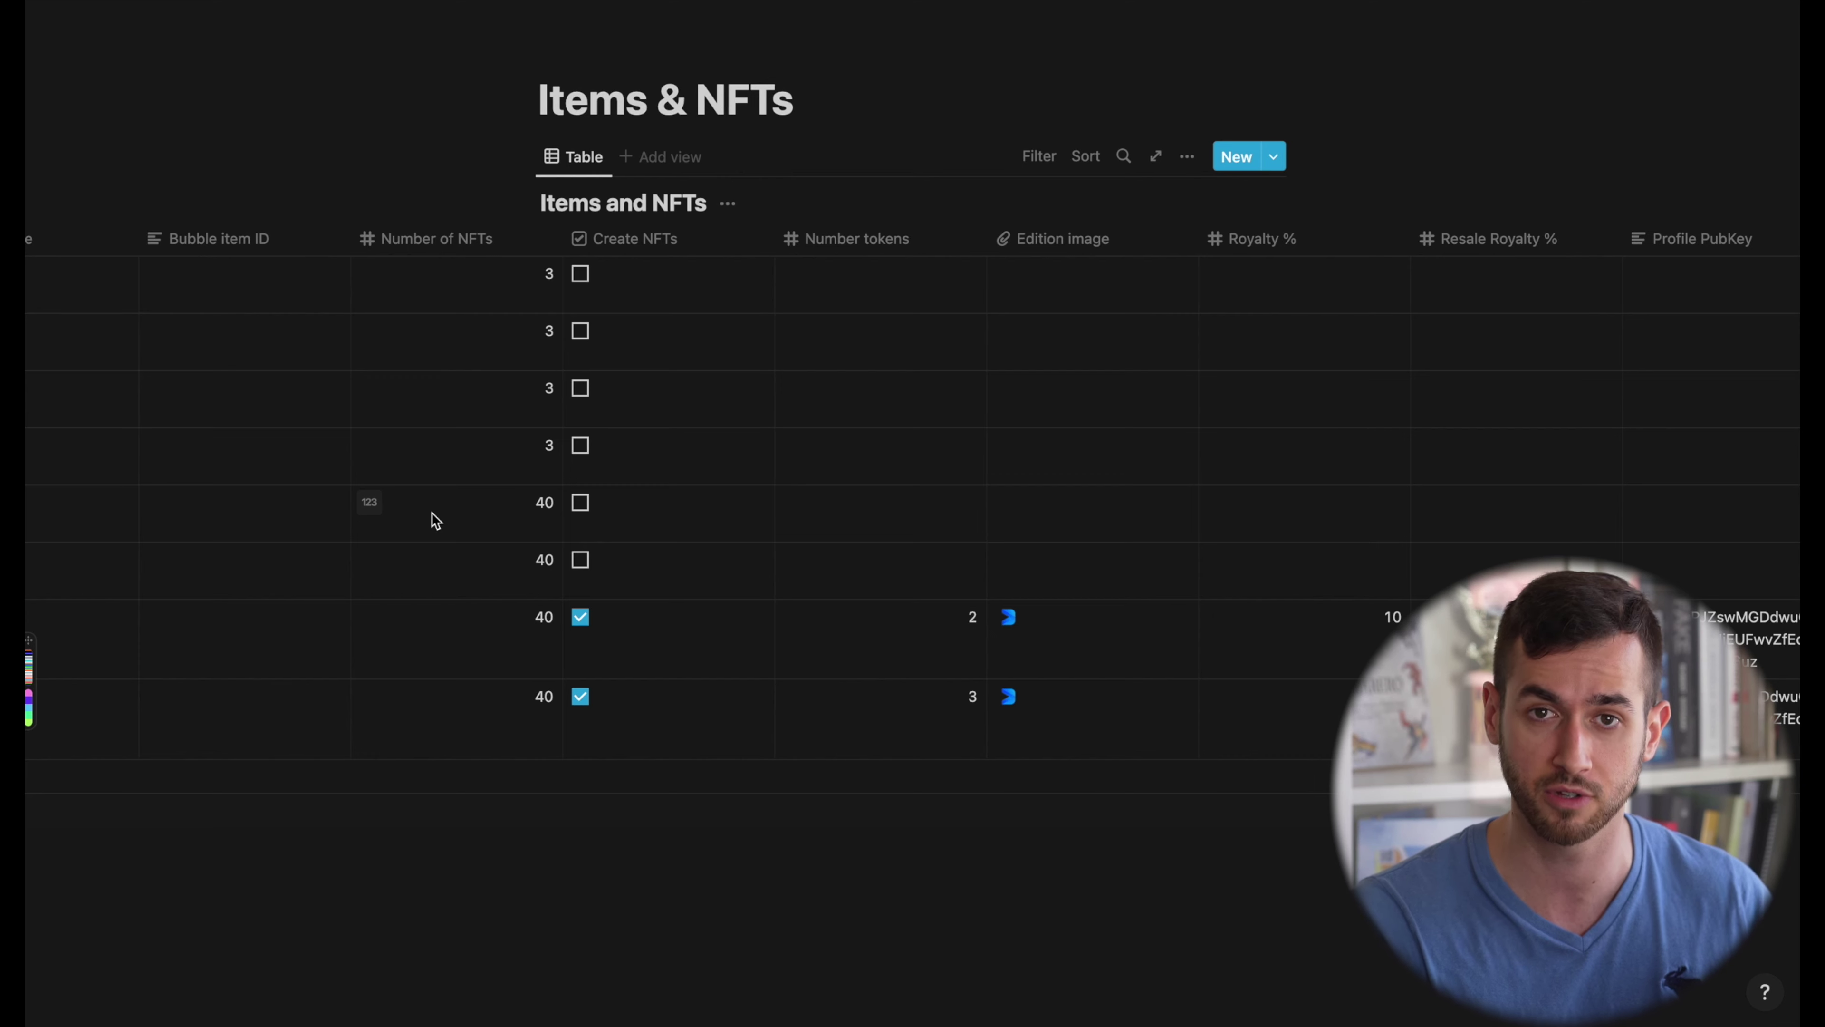
pyautogui.hscroll(4, 432, 512)
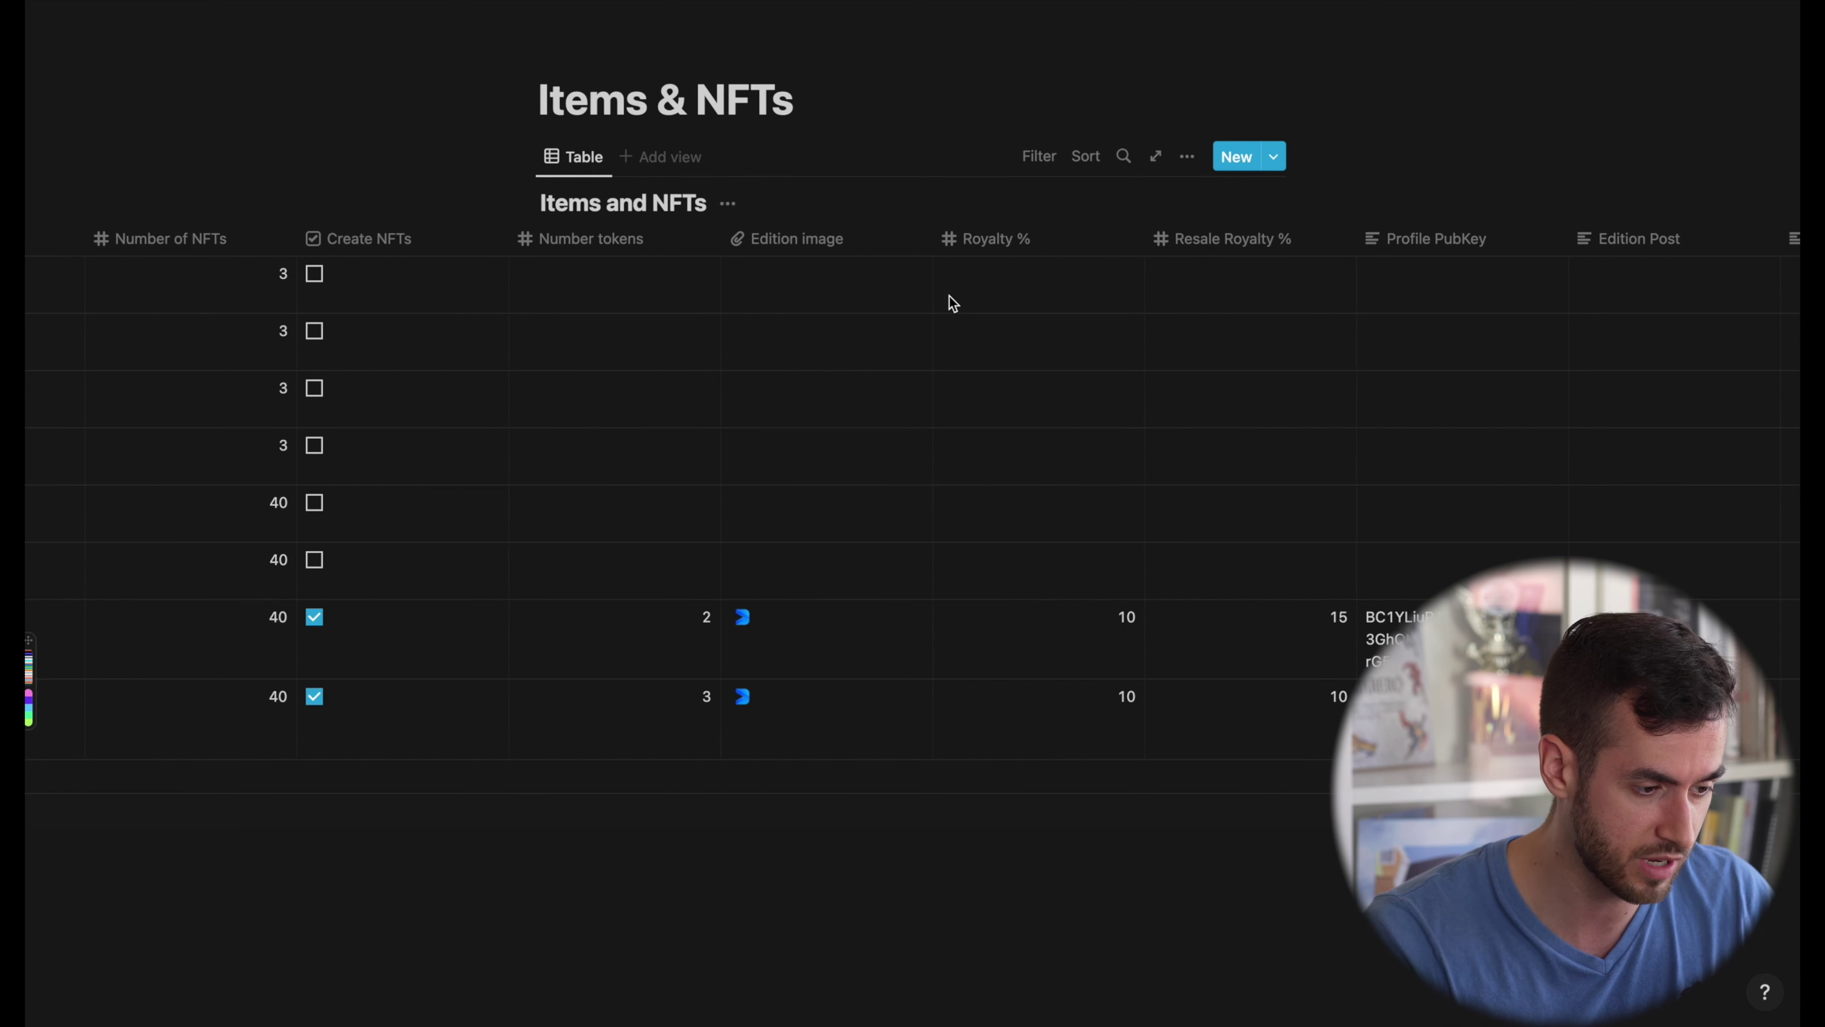
pyautogui.hscroll(3, 754, 733)
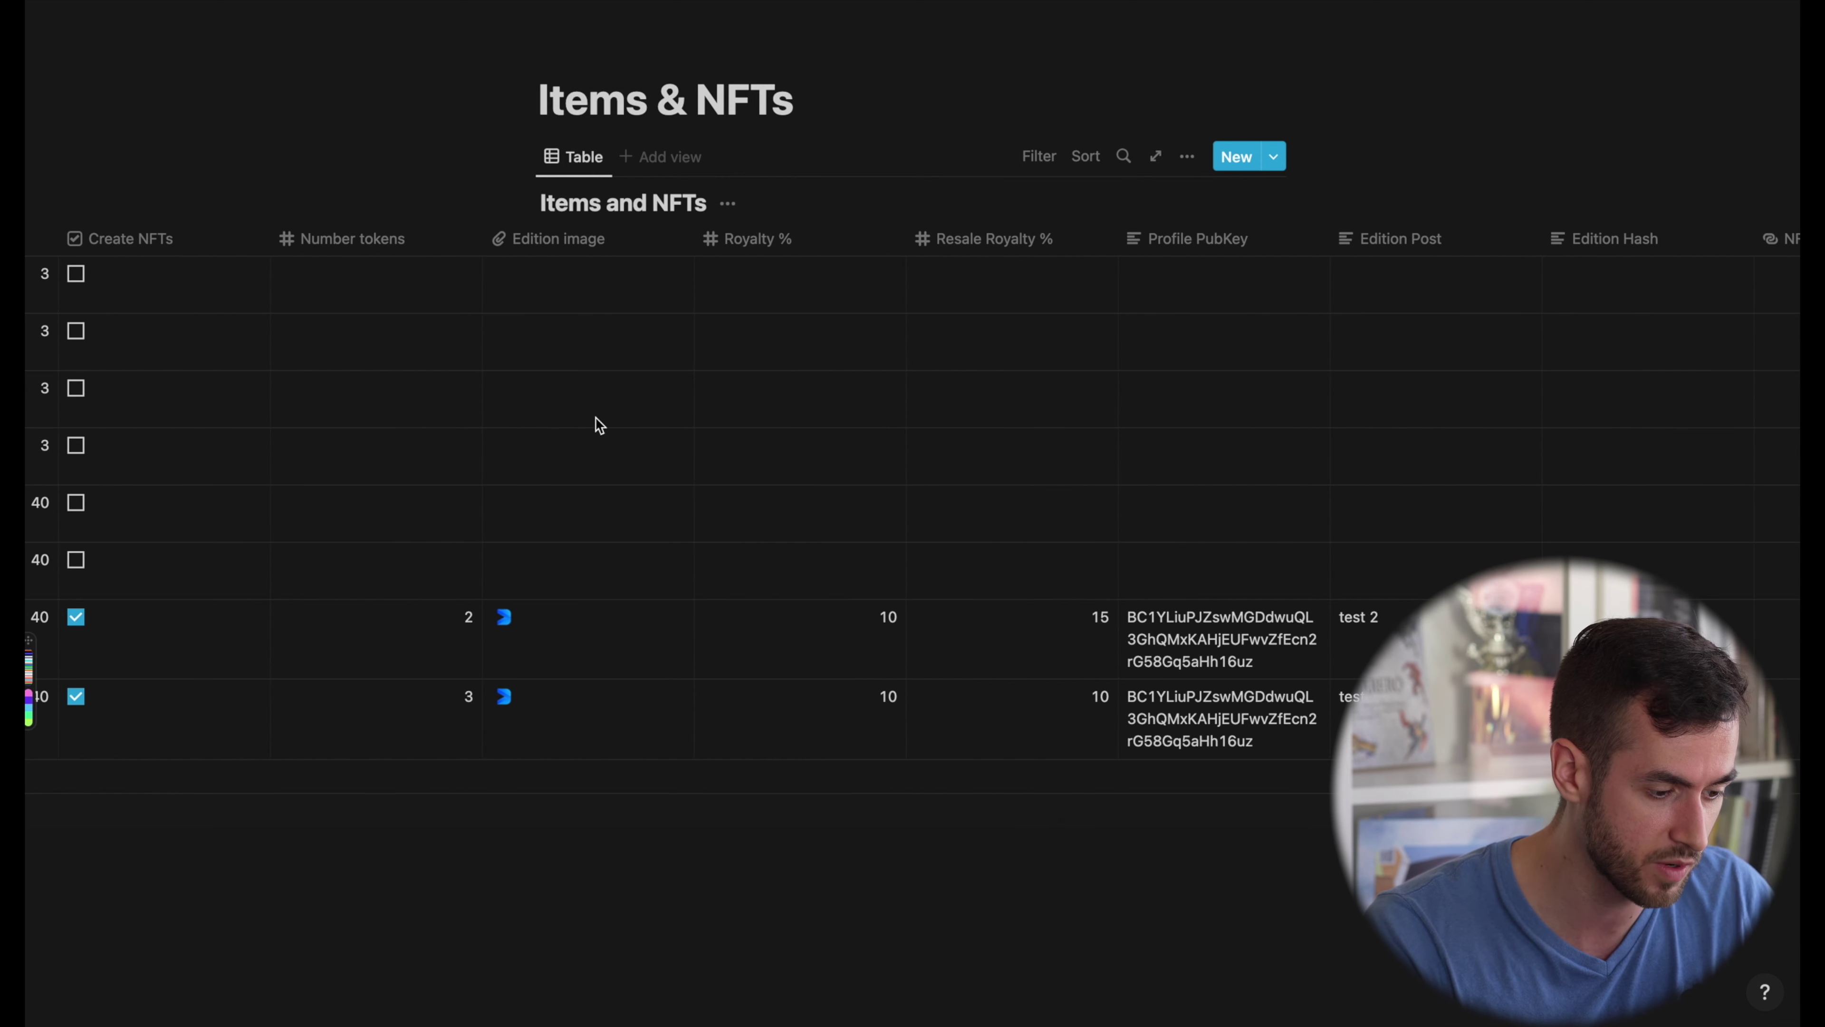
pyautogui.hscroll(3, 673, 526)
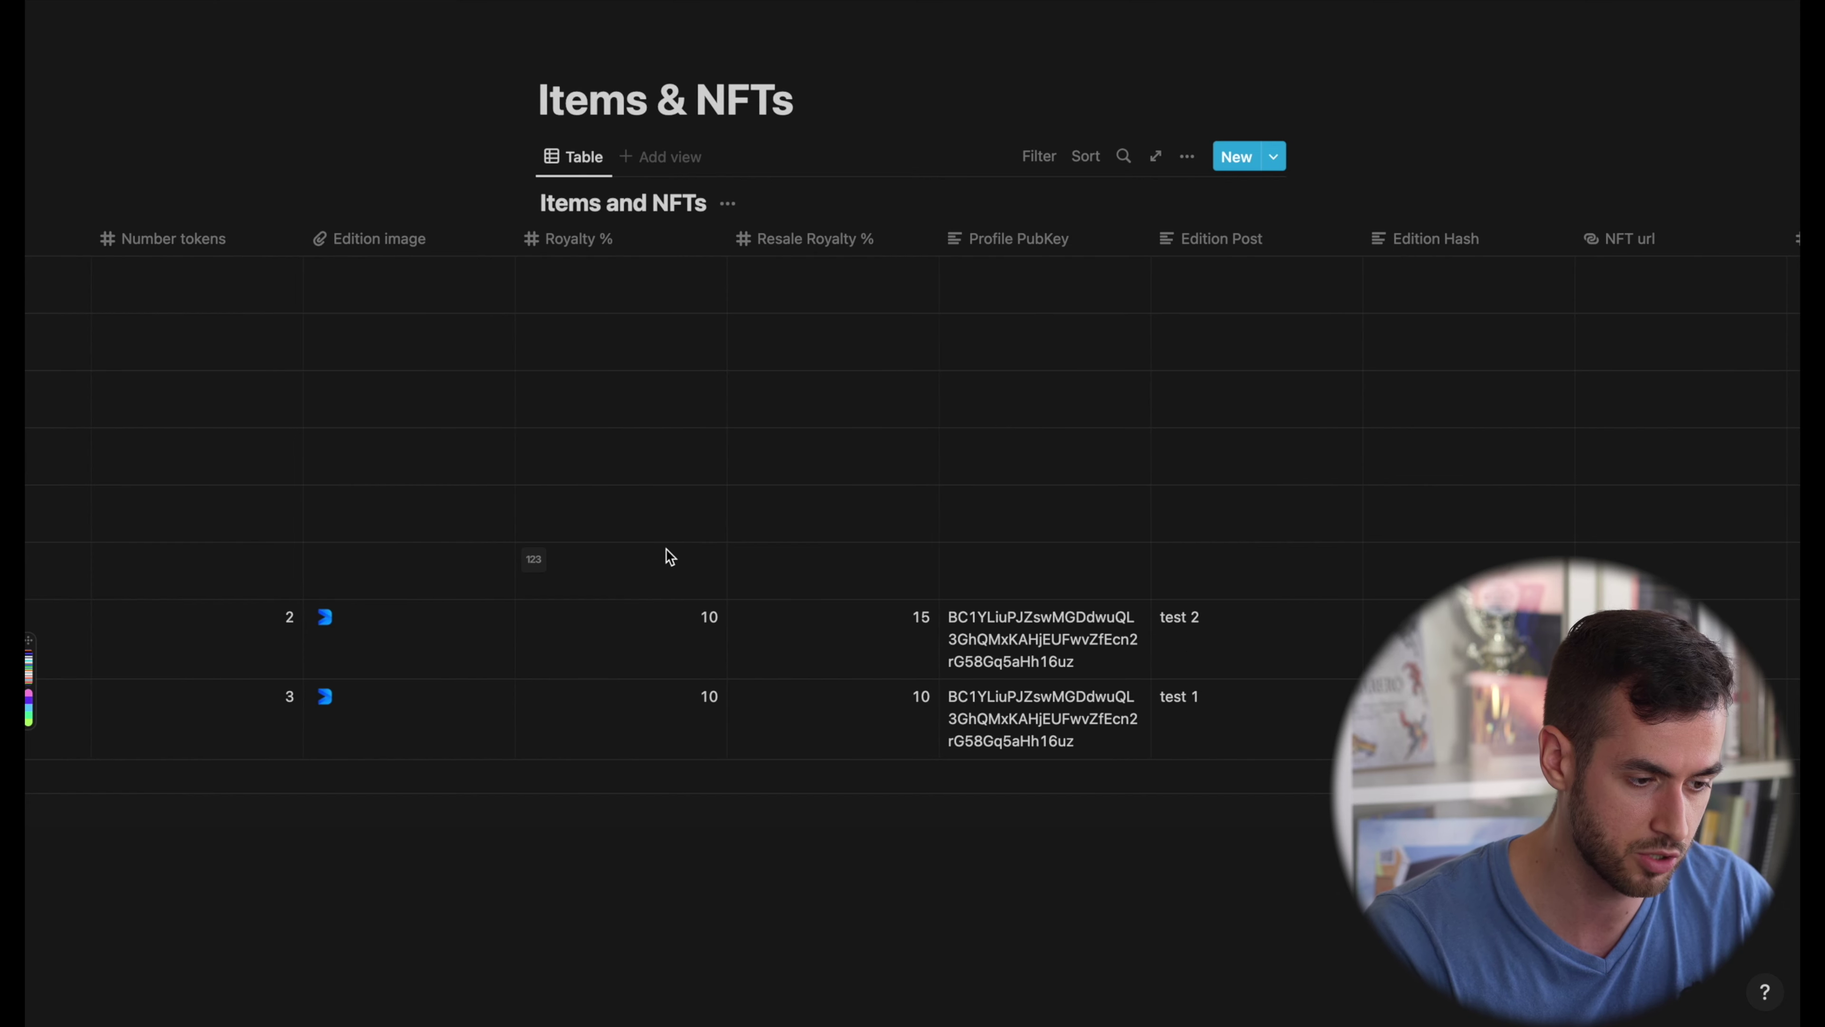
pyautogui.hscroll(3, 669, 557)
pyautogui.hscroll(-5, 669, 557)
pyautogui.hscroll(10, 669, 557)
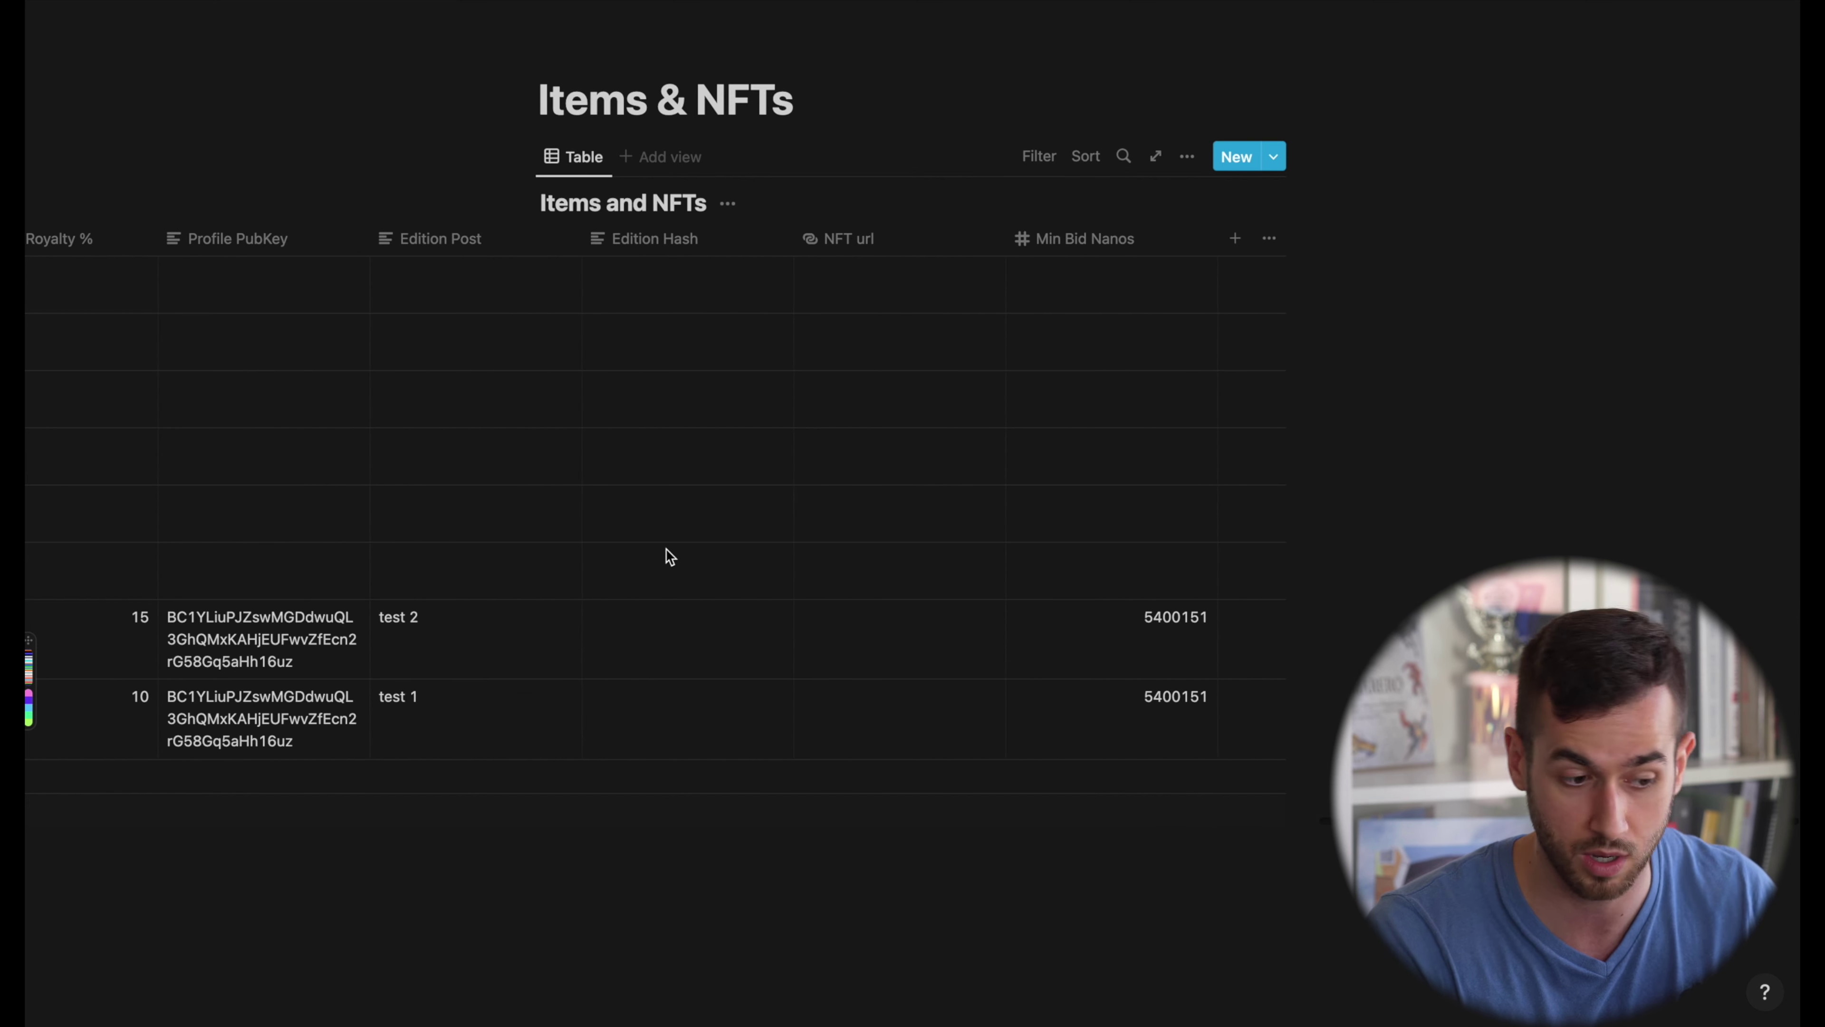
pyautogui.hscroll(-15, 670, 557)
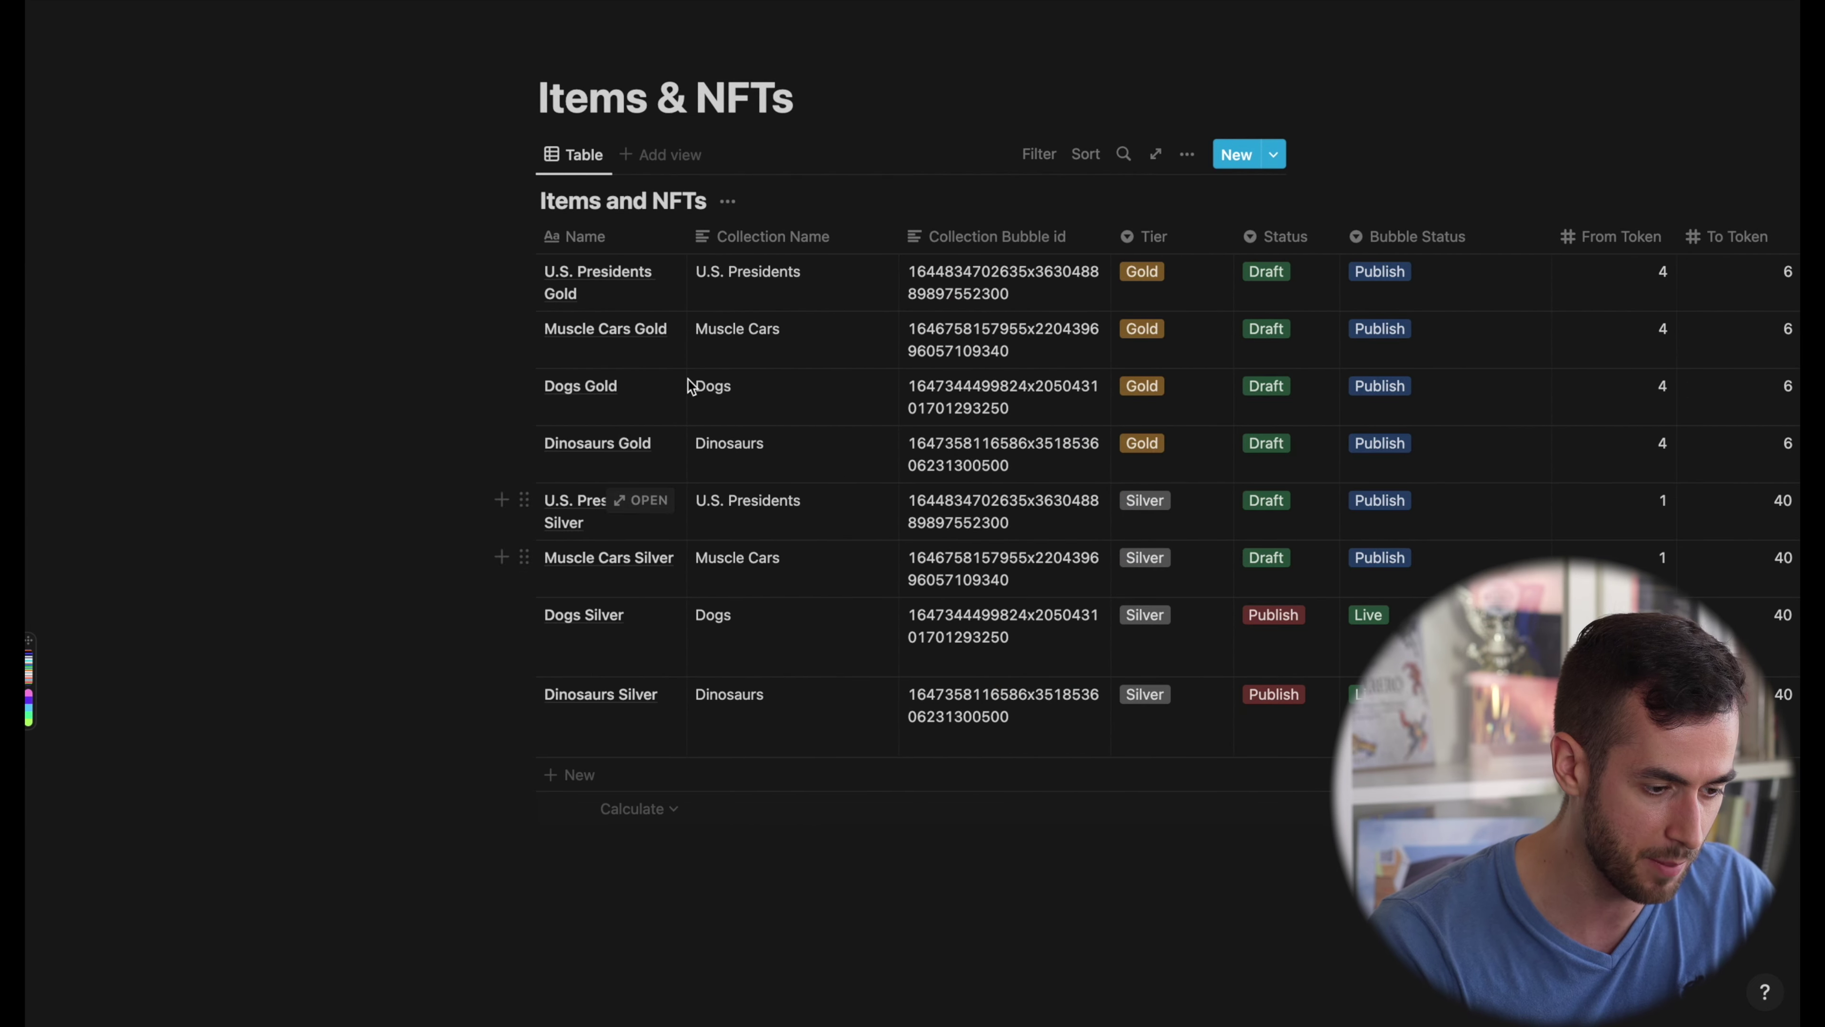
# In the browser, page the geekNFTs marketplace forward to page 7 with the Dogs Silver card
pyautogui.hotkey('ctrl', 'Right')
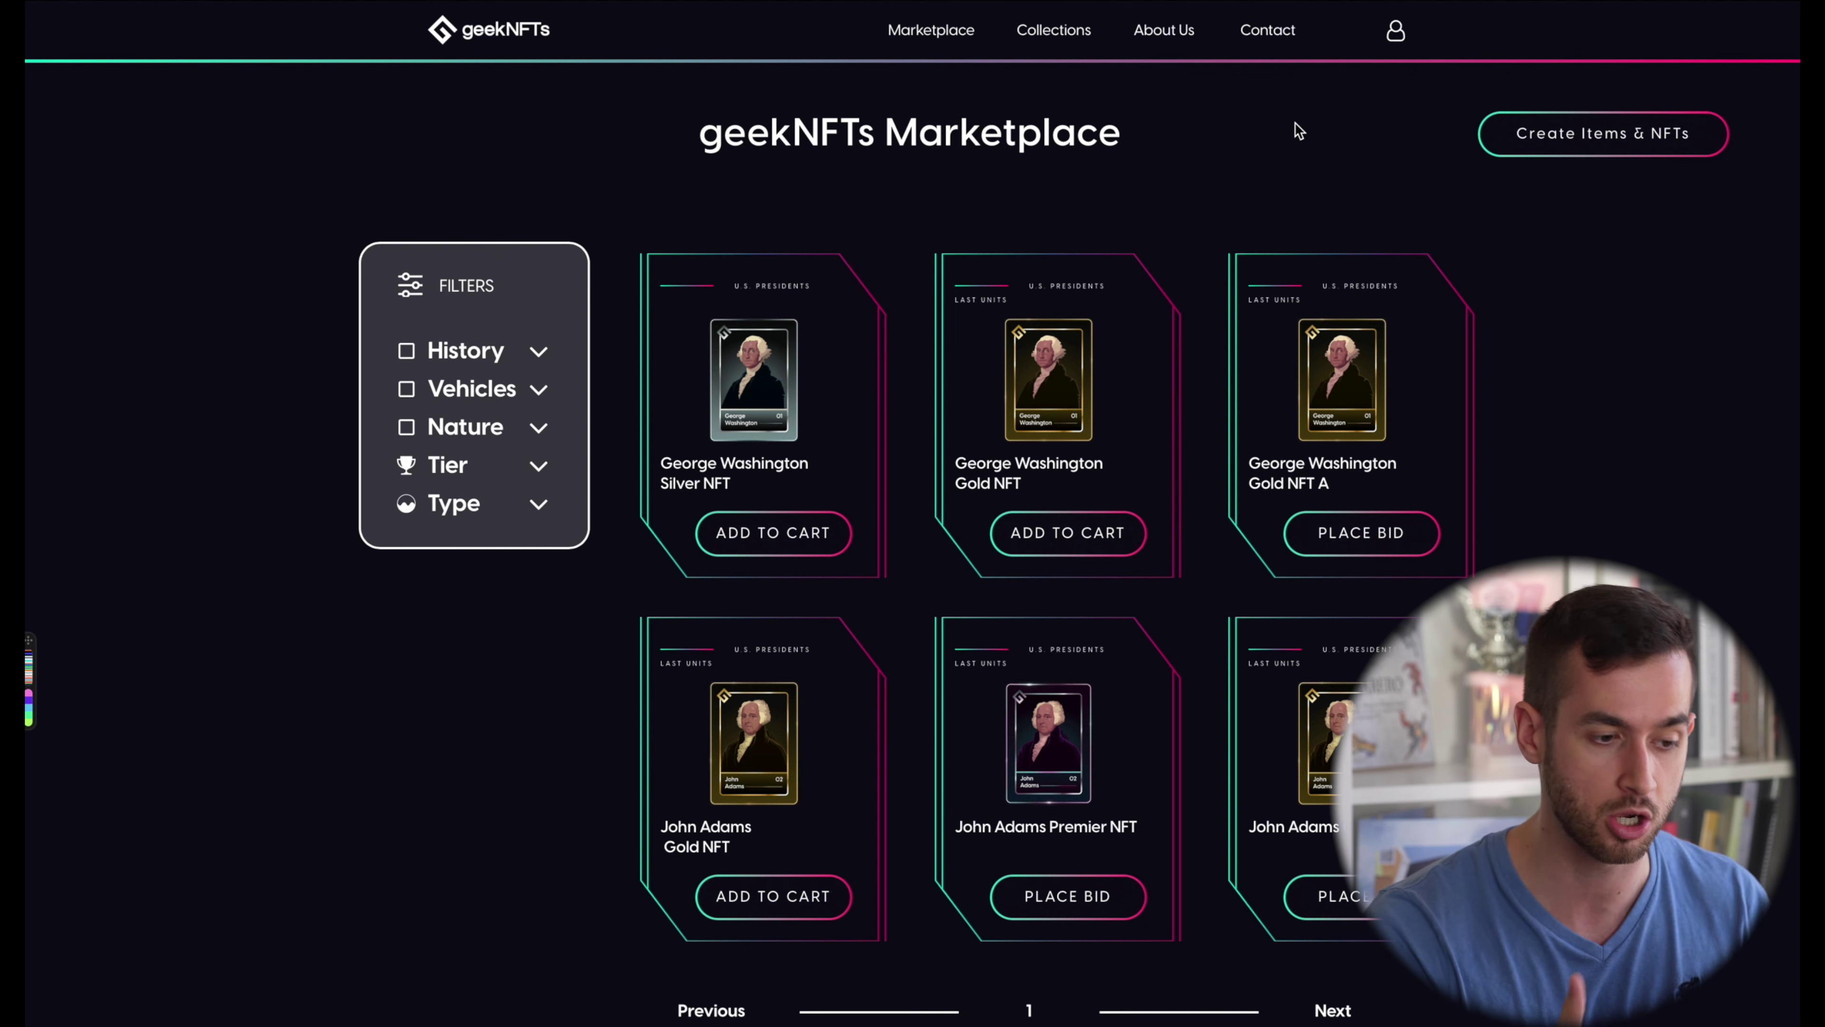
pyautogui.scroll(-3, 1299, 131)
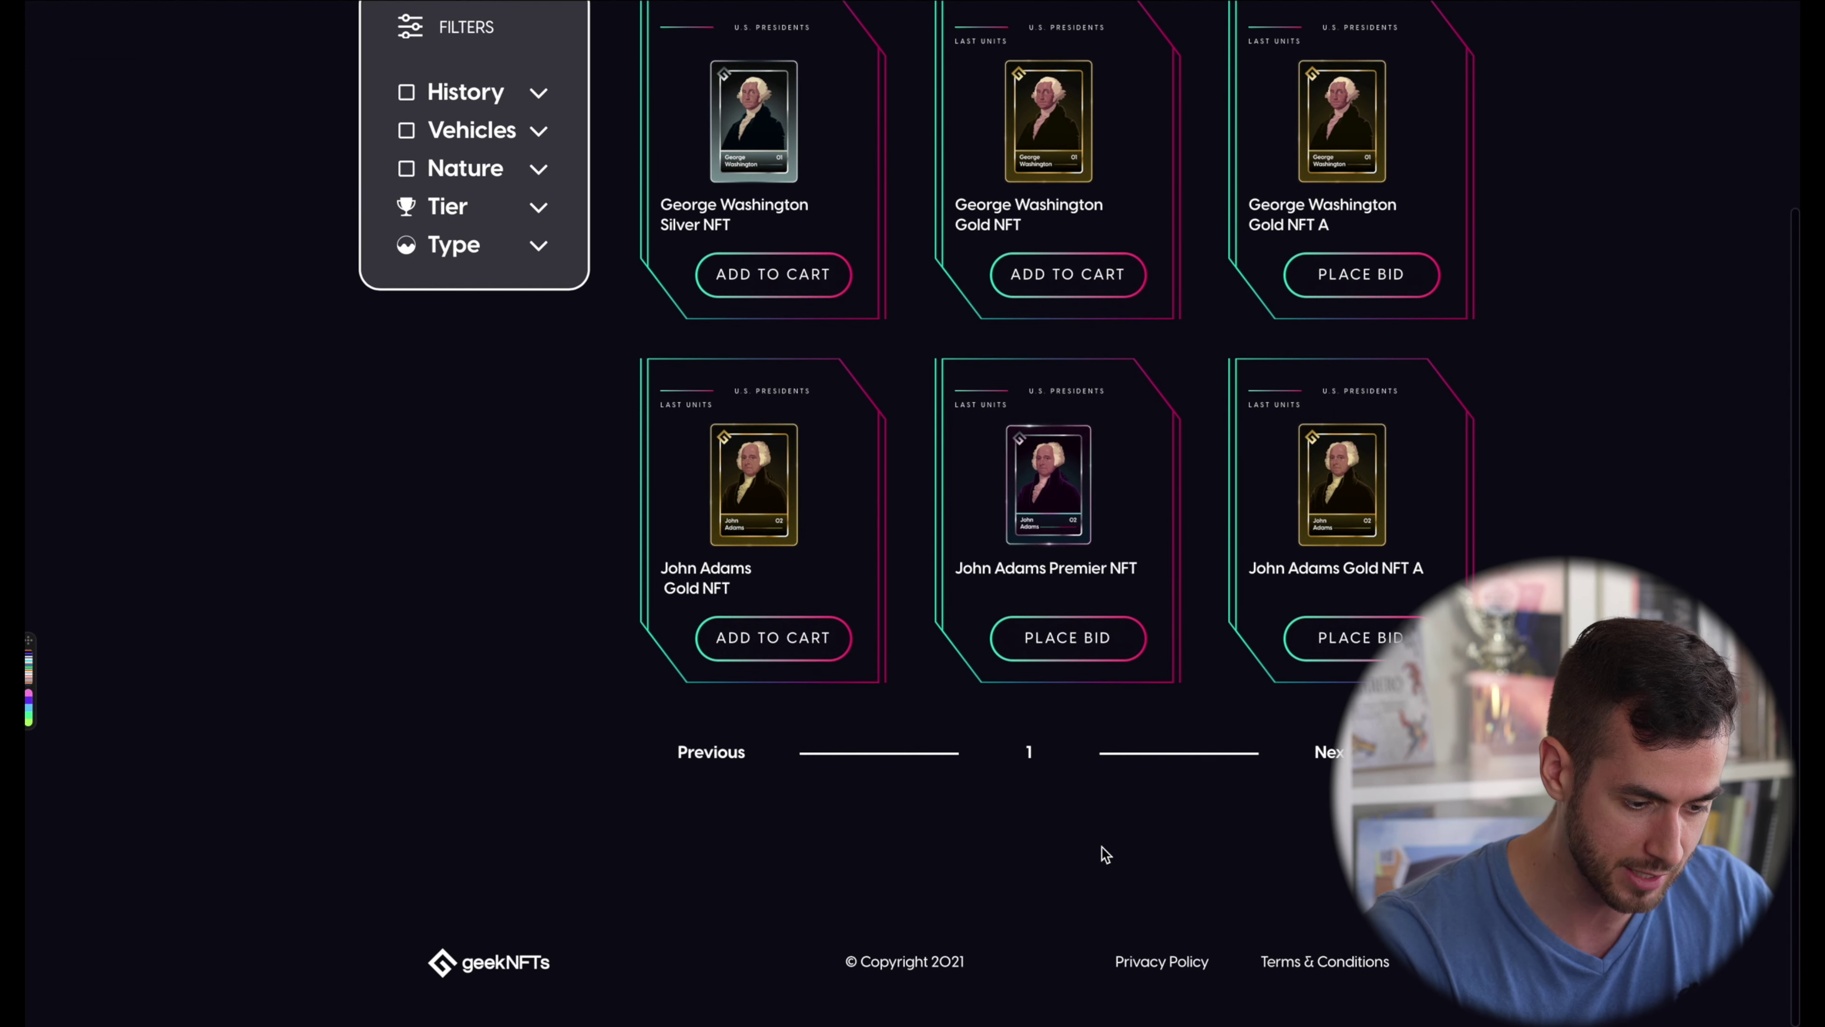
pyautogui.scroll(3, 960, 373)
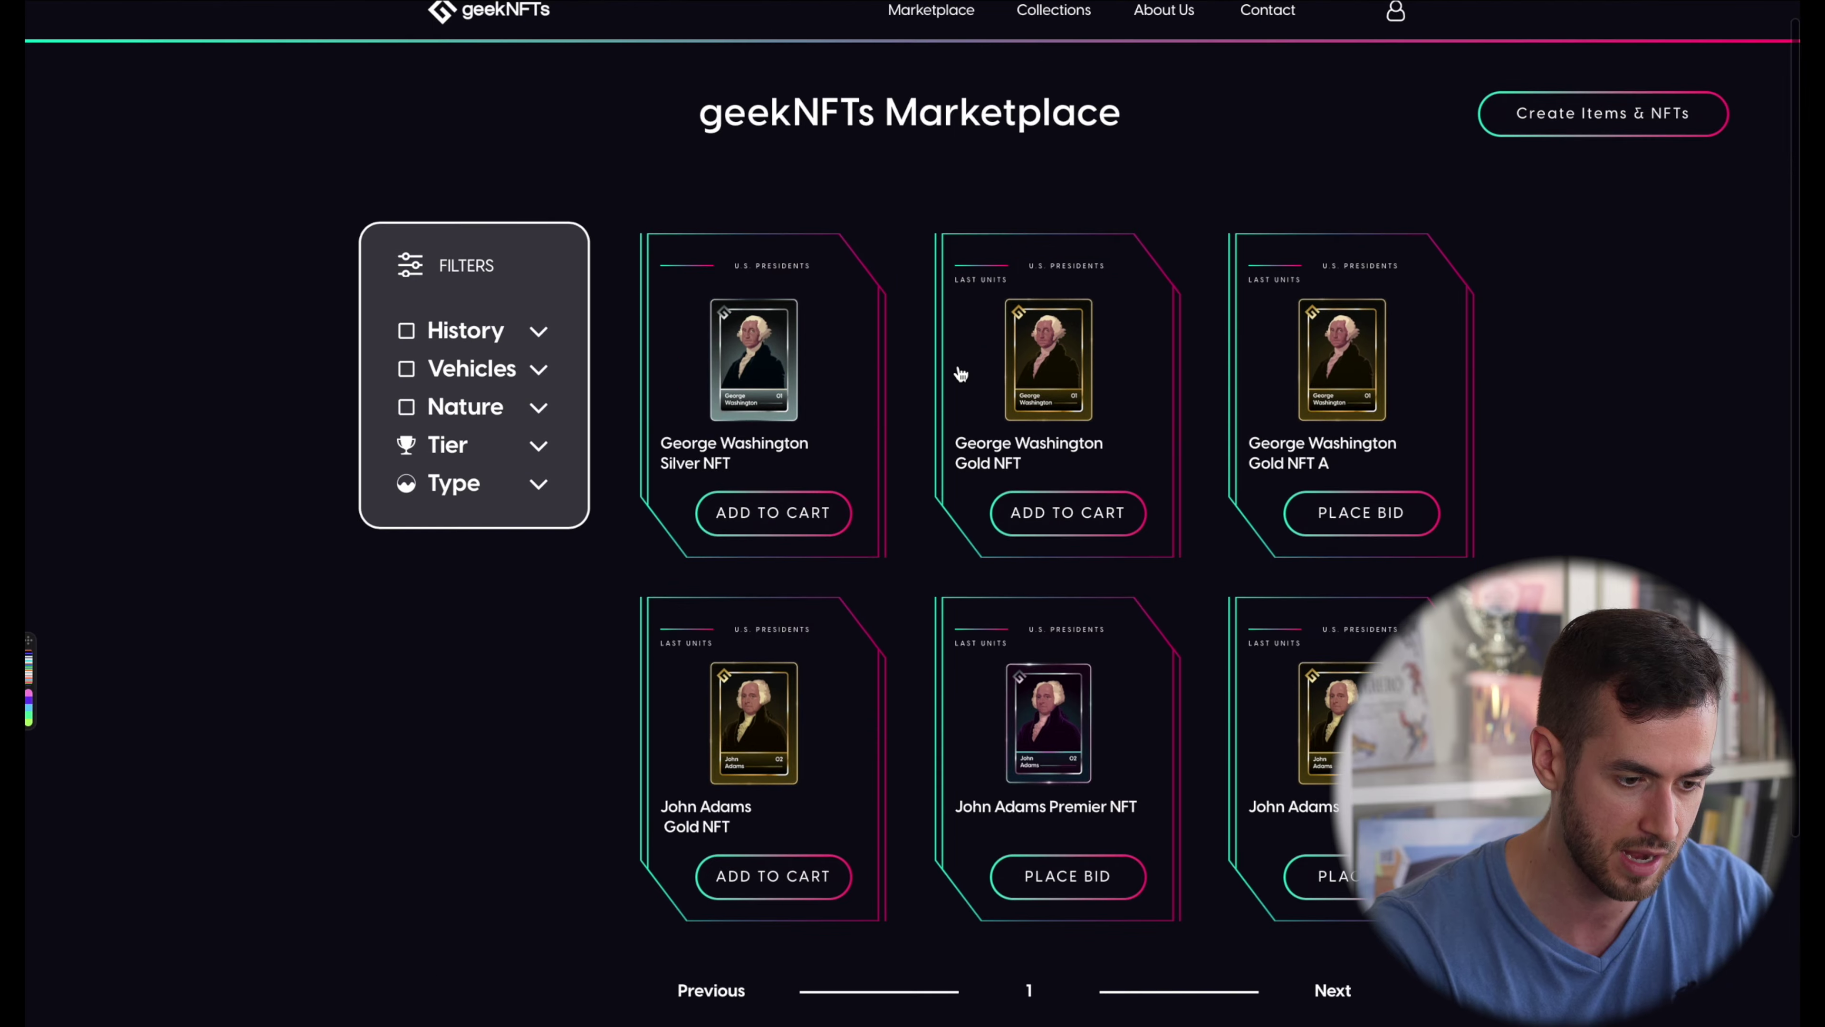
pyautogui.scroll(-3, 1296, 693)
pyautogui.click(1328, 751)
pyautogui.scroll(1, 1329, 759)
pyautogui.scroll(-1, 1330, 759)
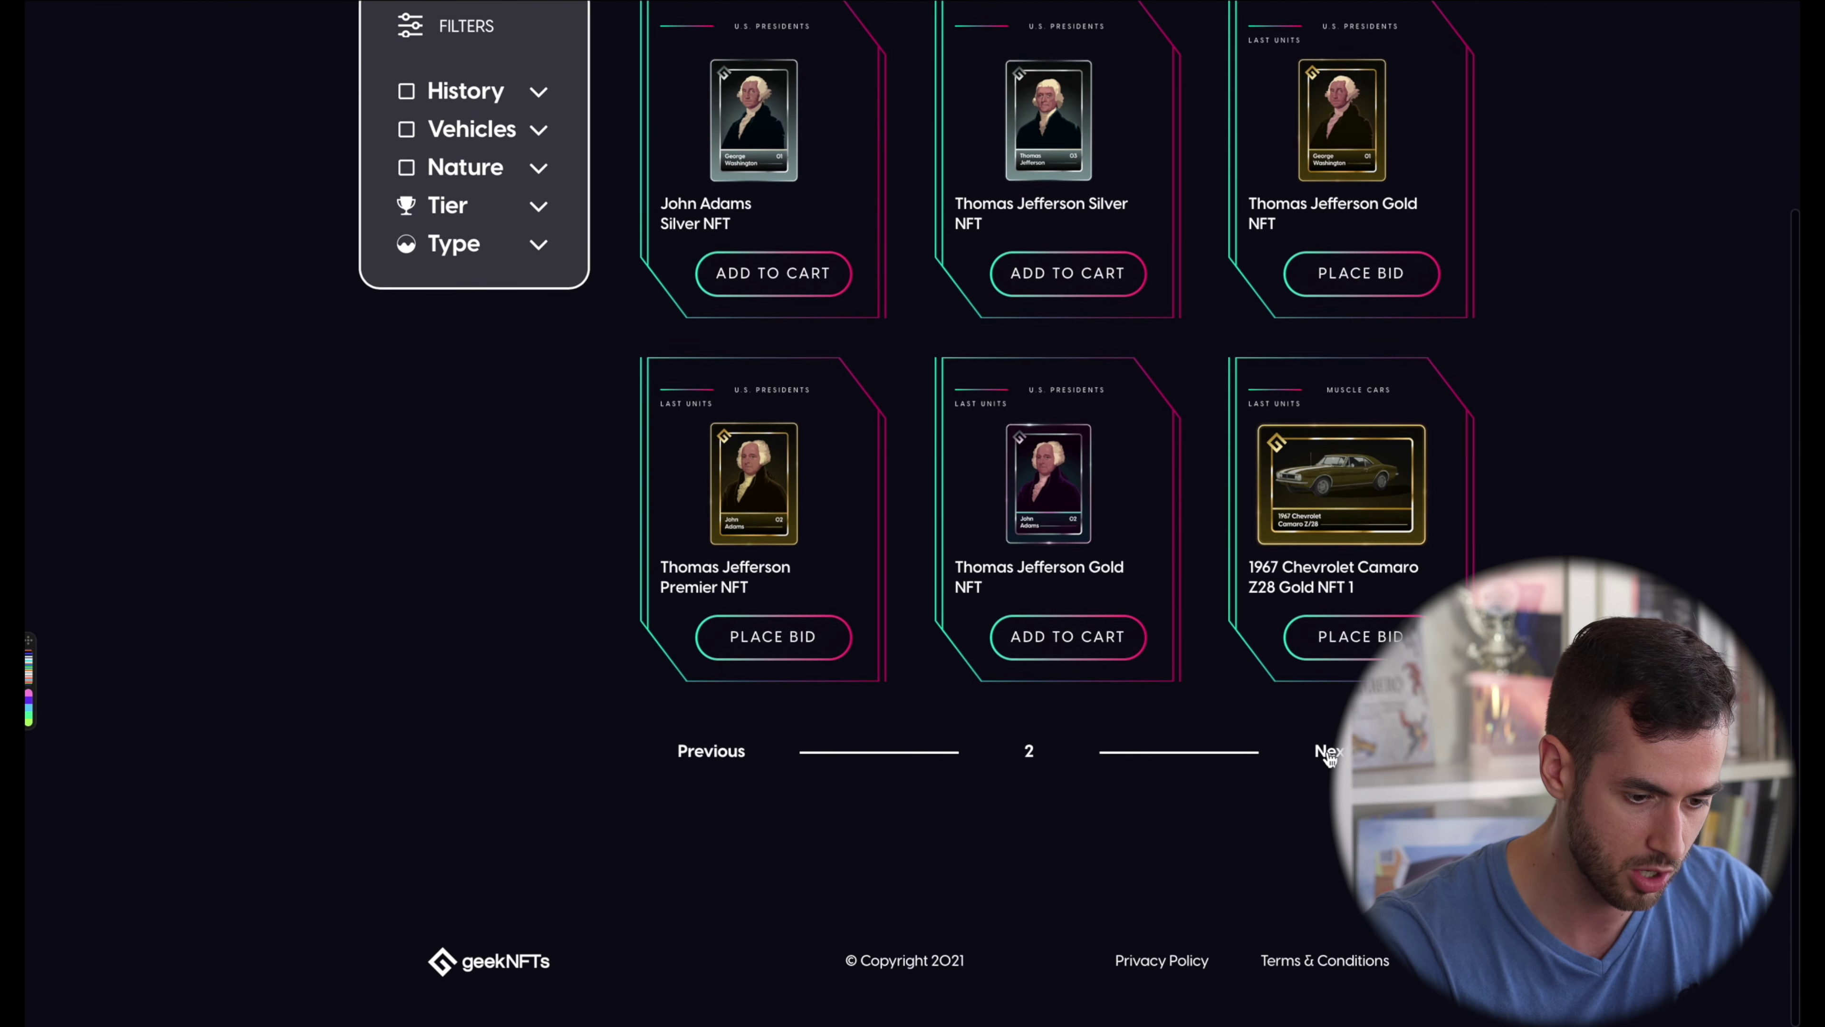
pyautogui.click(1328, 761)
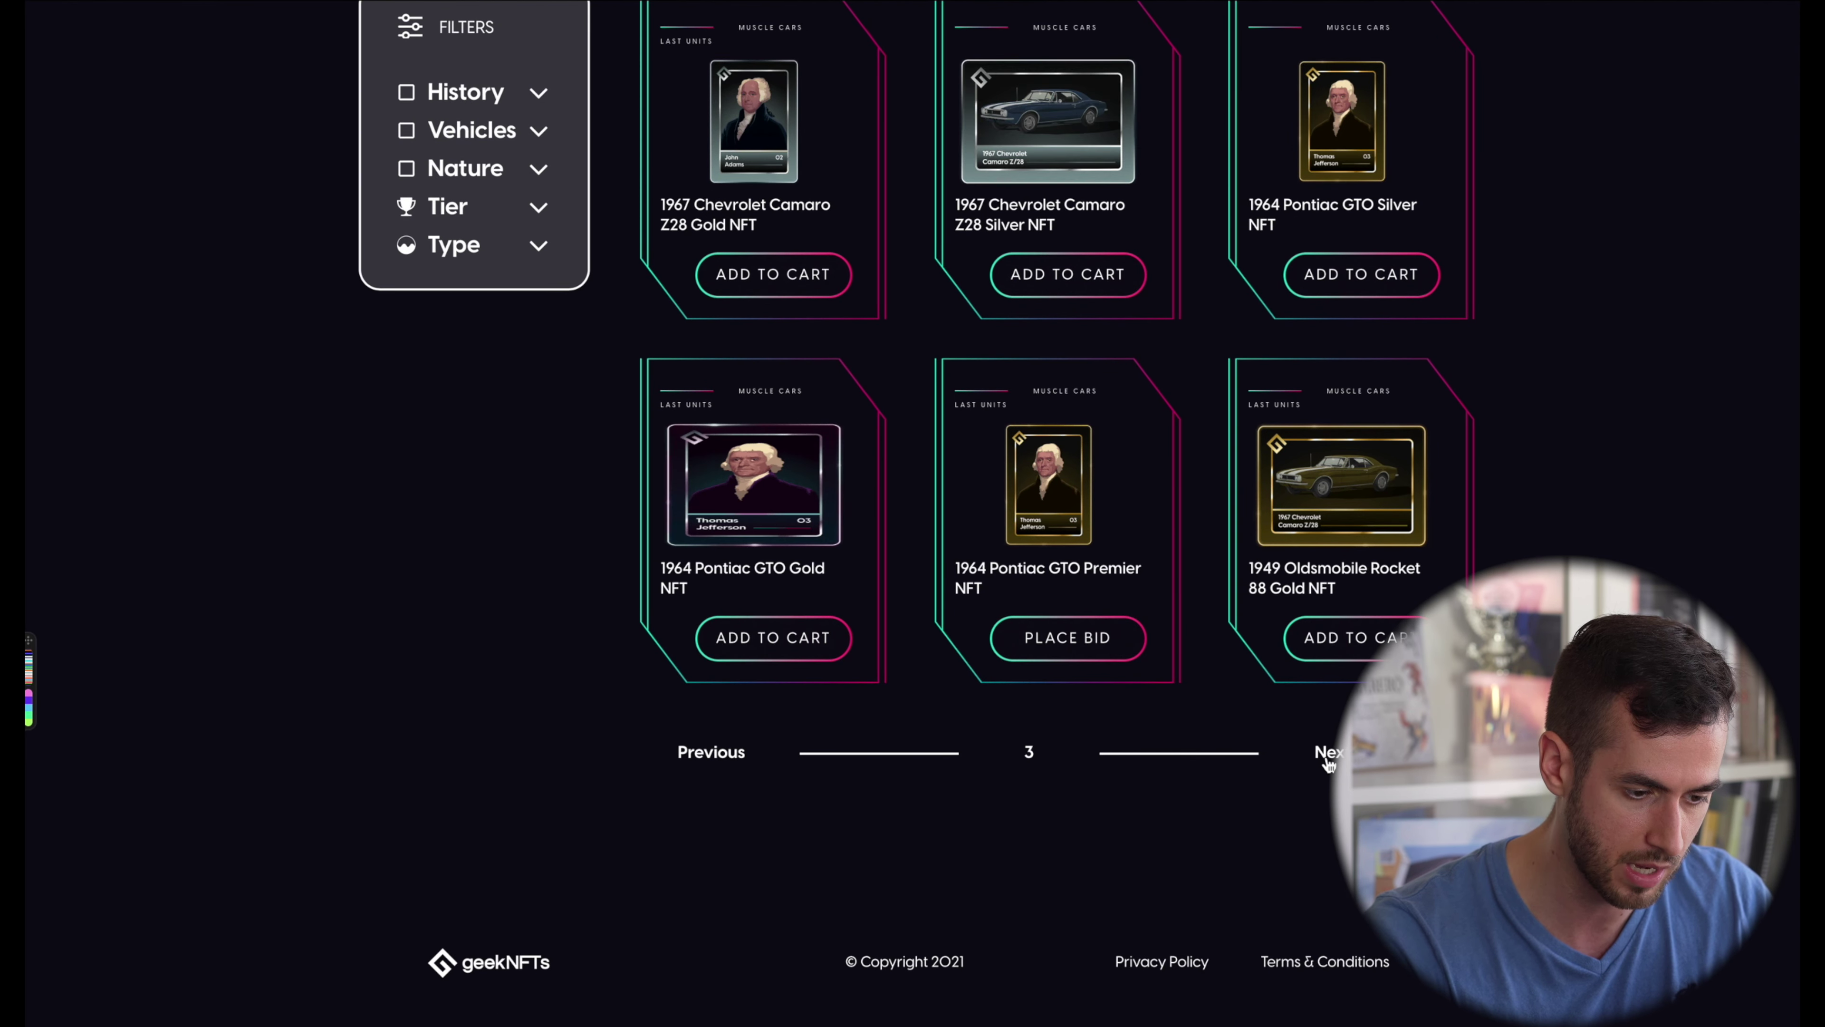
pyautogui.click(1328, 761)
pyautogui.click(1328, 762)
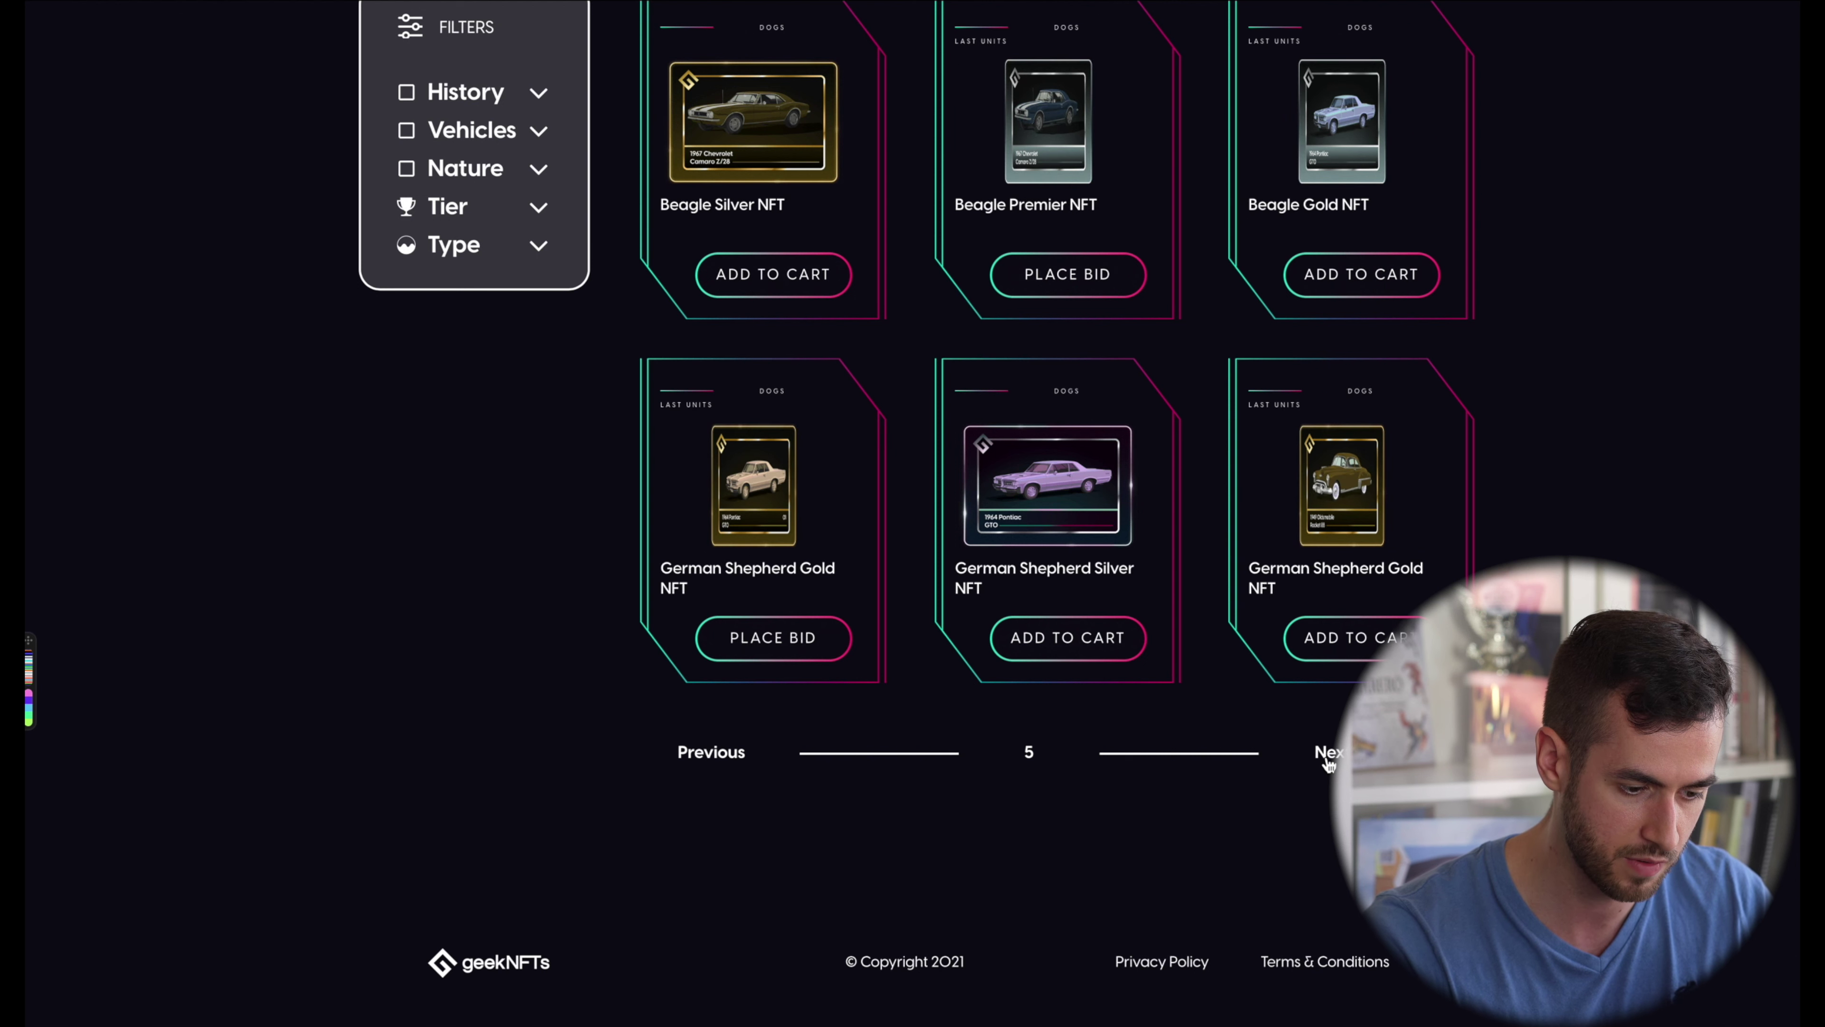
pyautogui.click(1328, 762)
pyautogui.click(1328, 762)
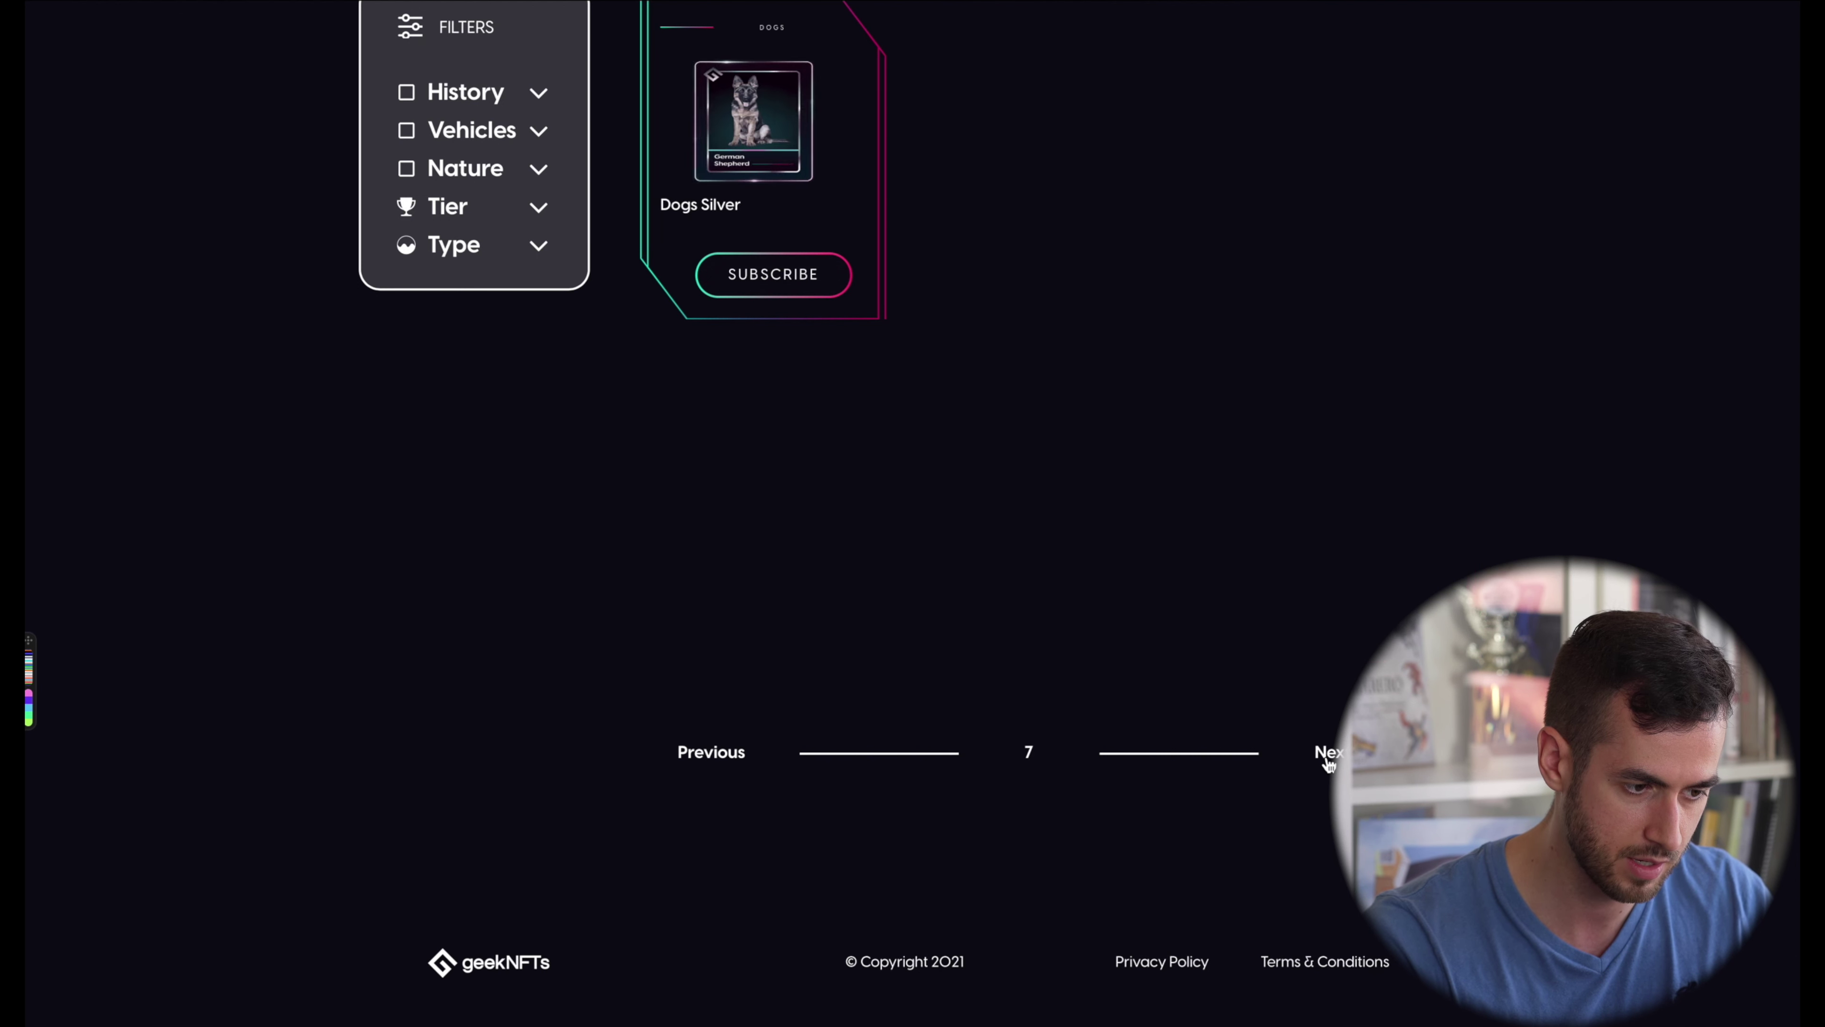
pyautogui.scroll(1, 963, 563)
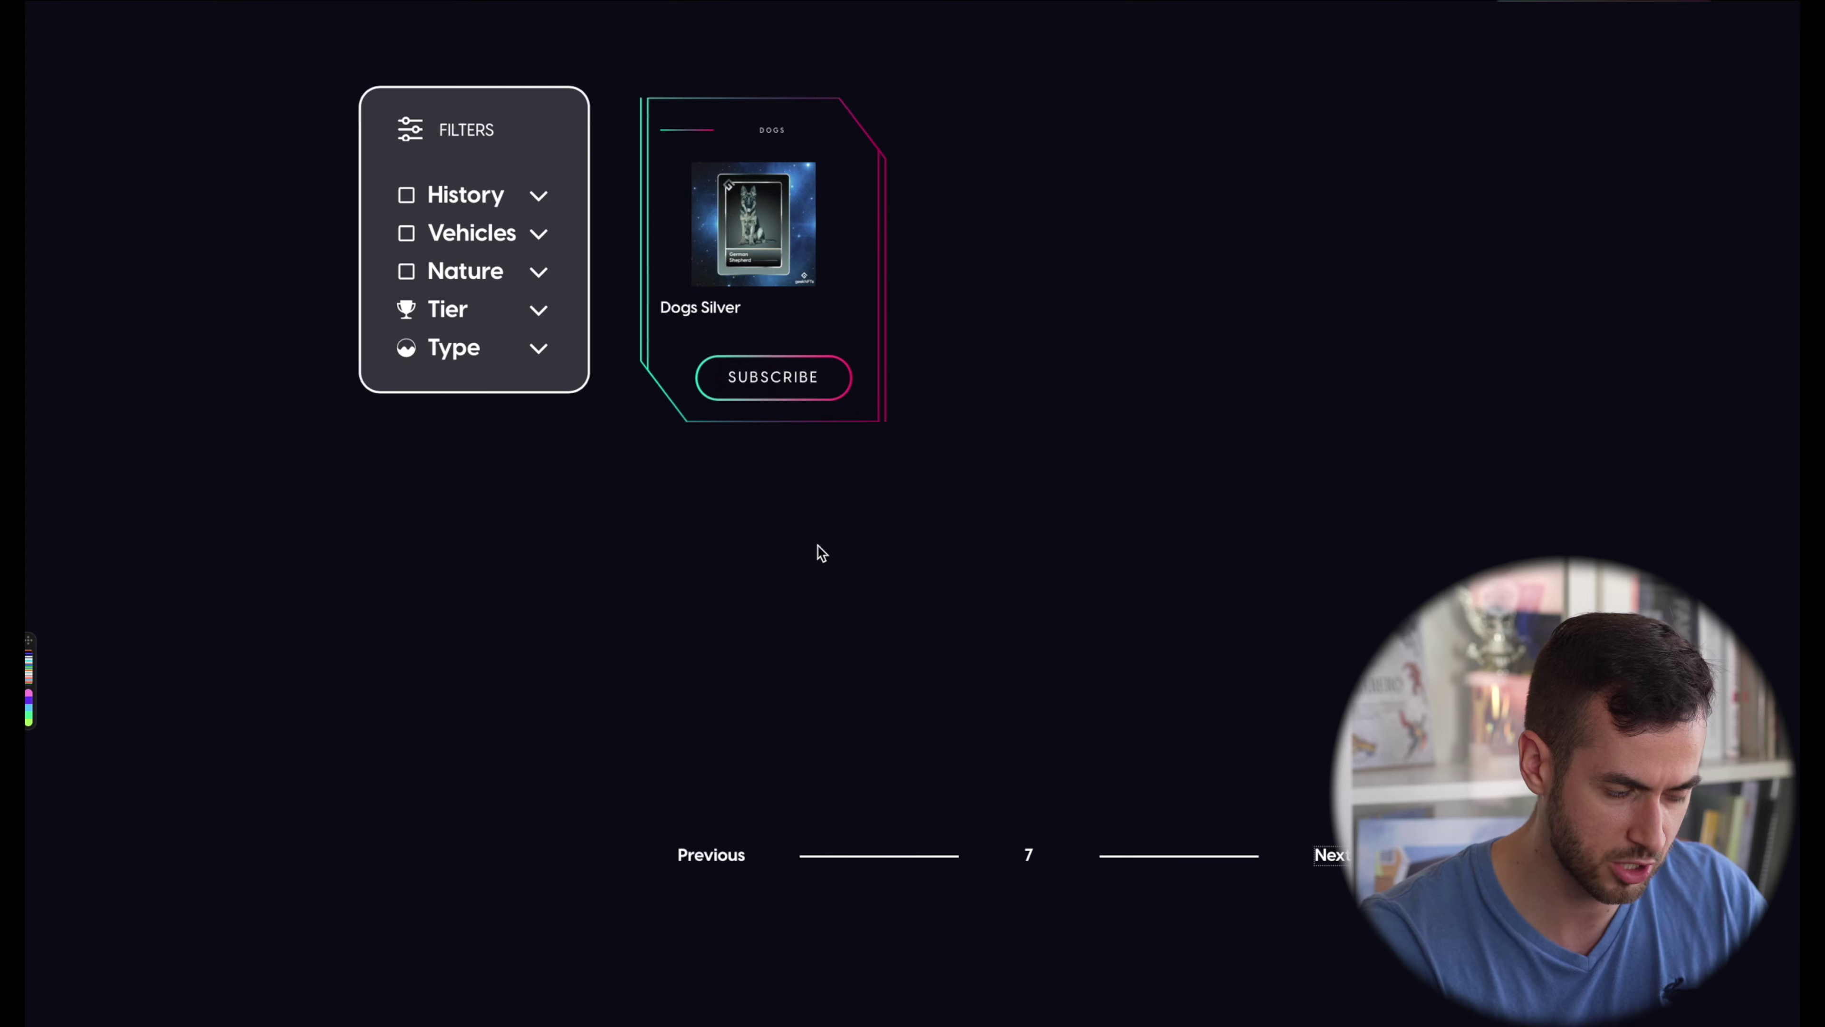
pyautogui.hotkey('ctrl', 'Right')
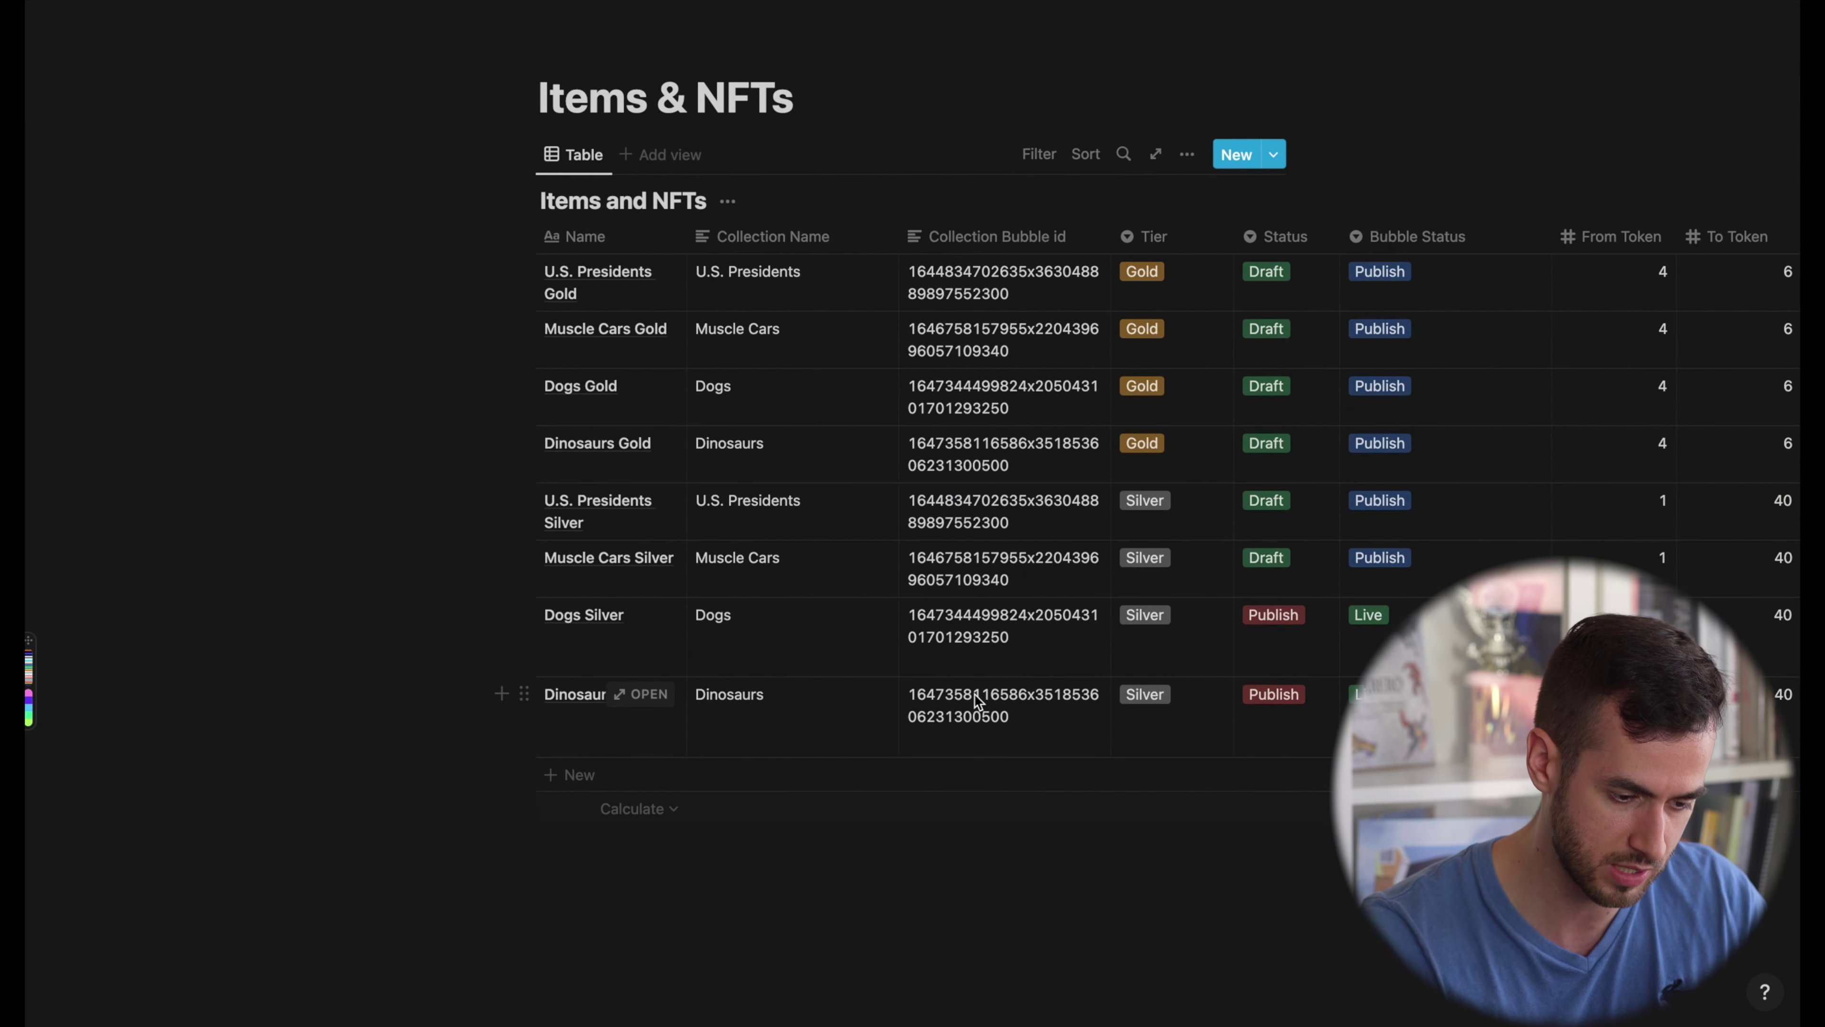
pyautogui.hscroll(4, 974, 693)
pyautogui.hscroll(-3, 973, 693)
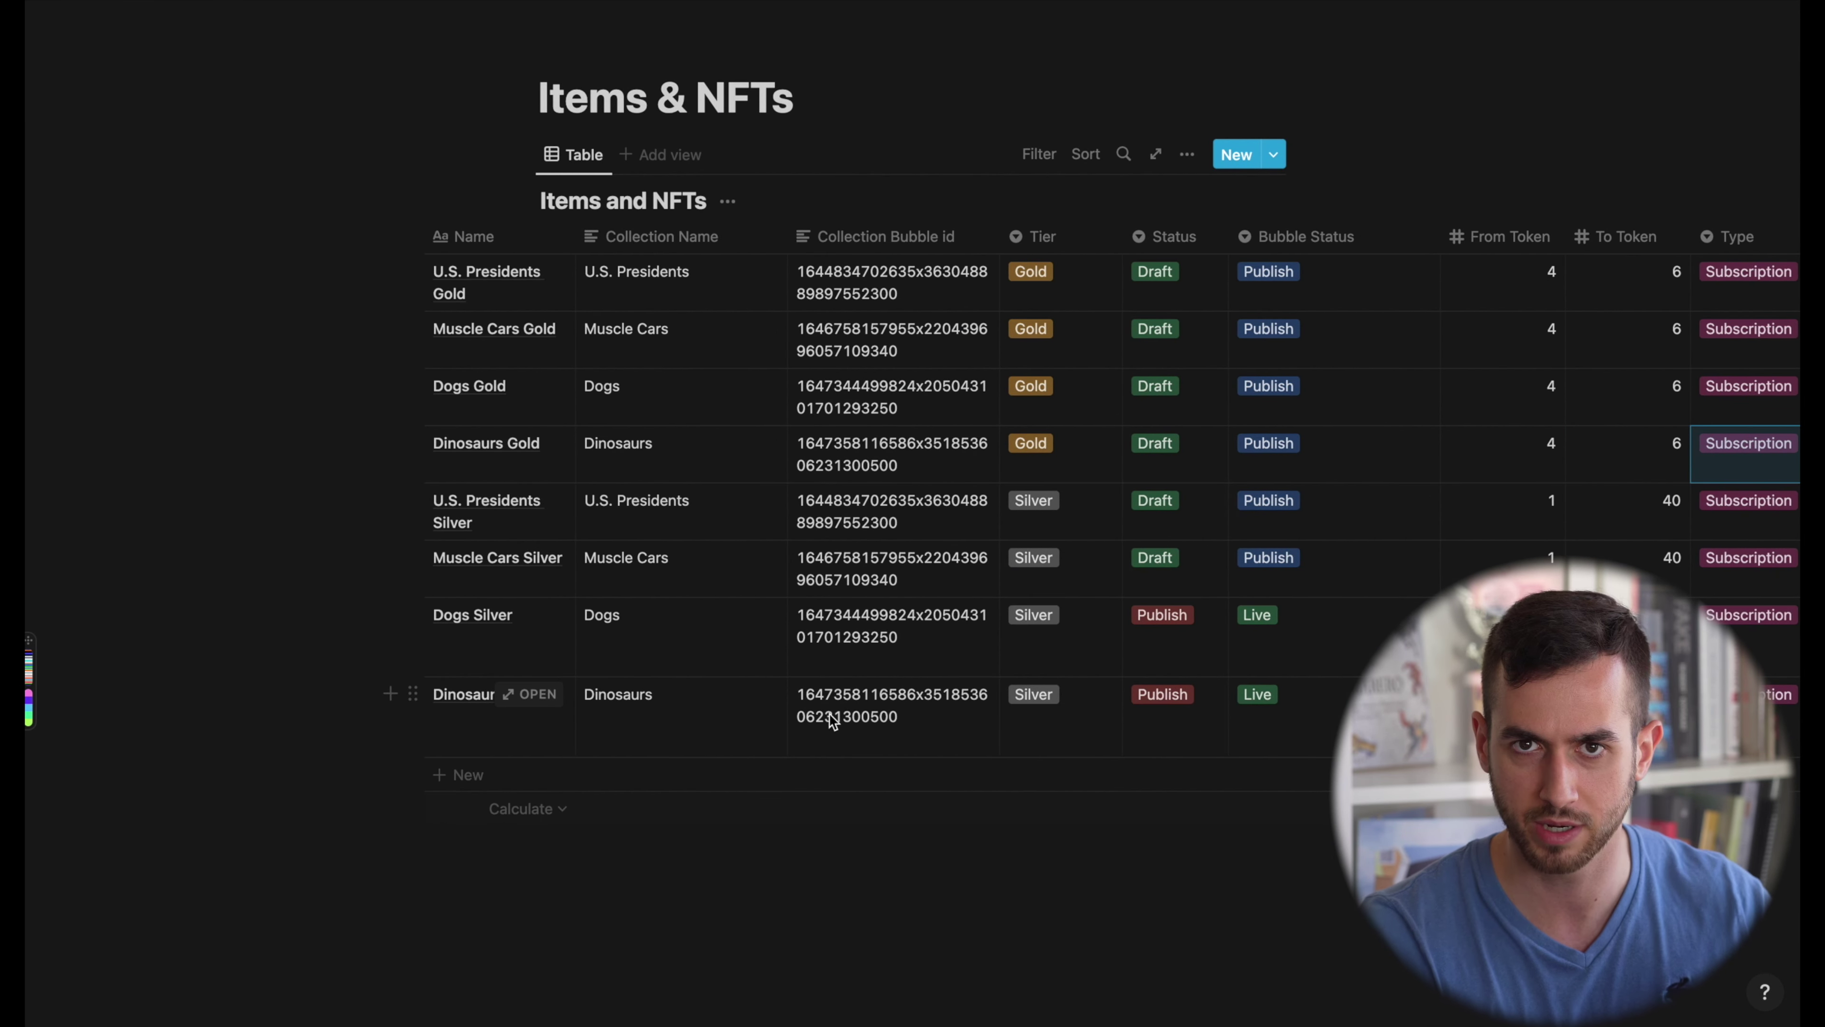
pyautogui.hscroll(4, 830, 715)
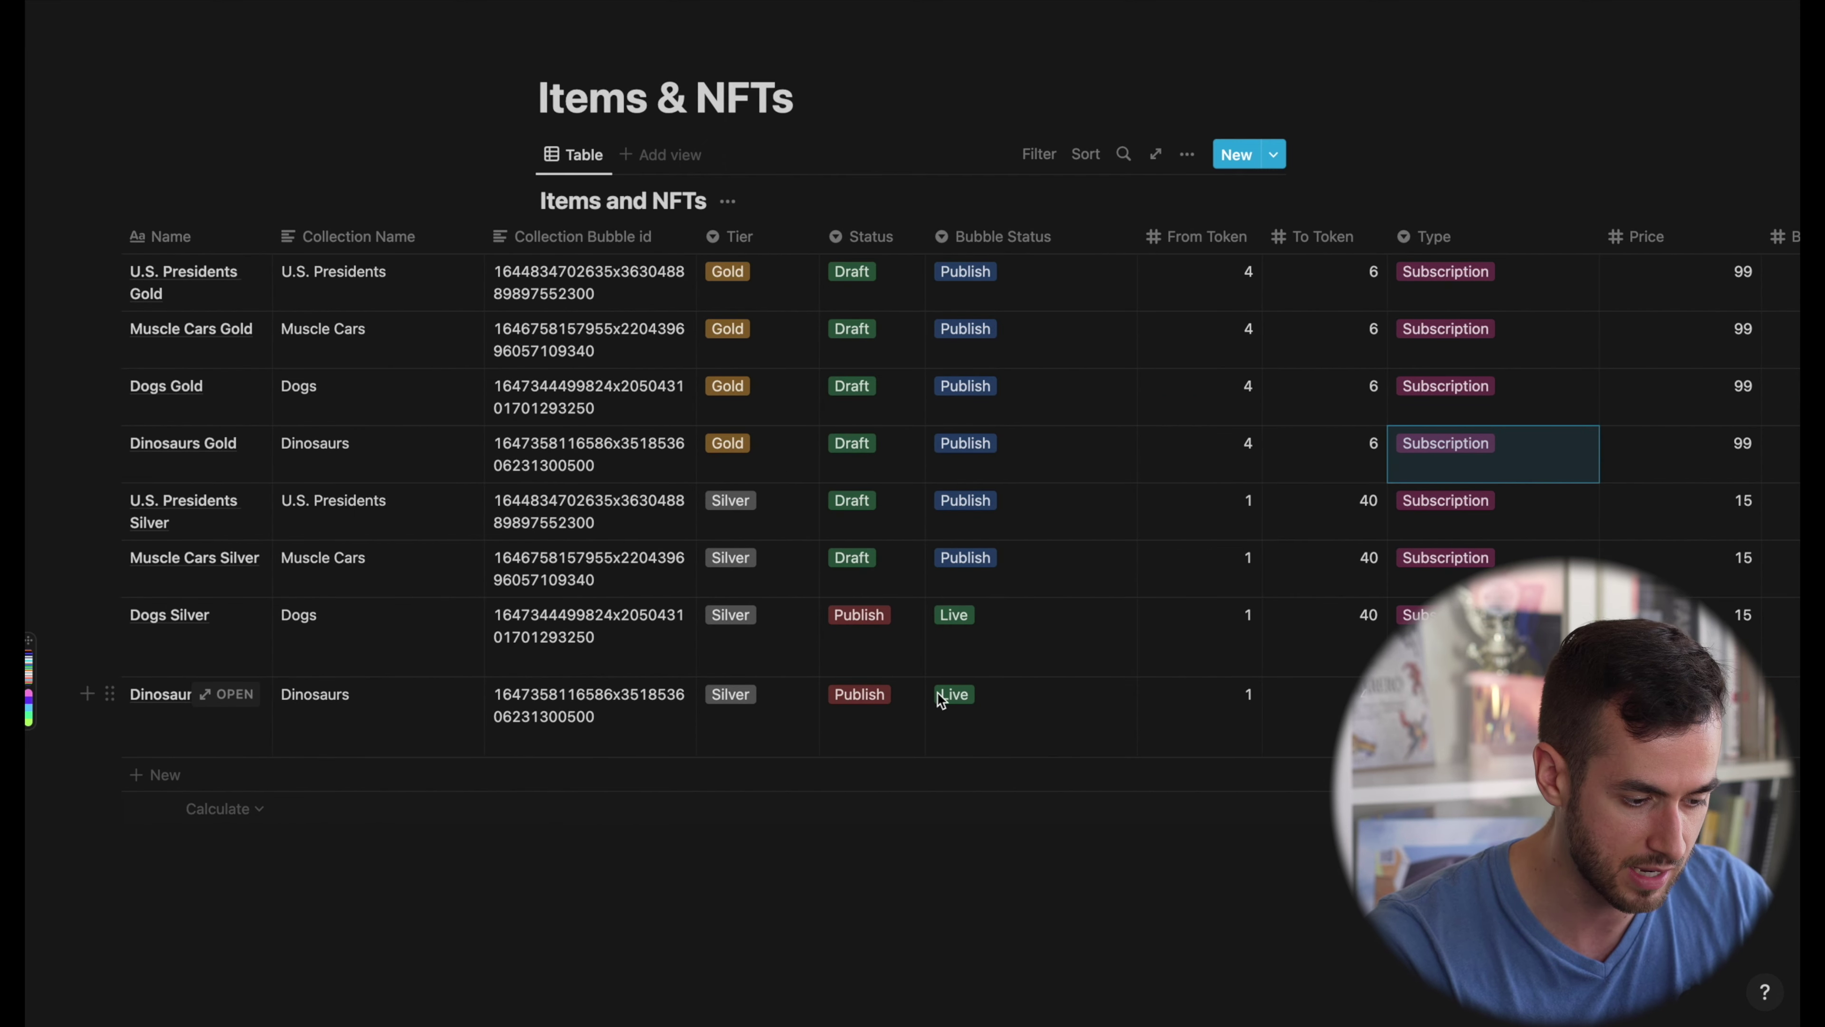
pyautogui.hscroll(-4, 778, 703)
pyautogui.hscroll(3, 782, 709)
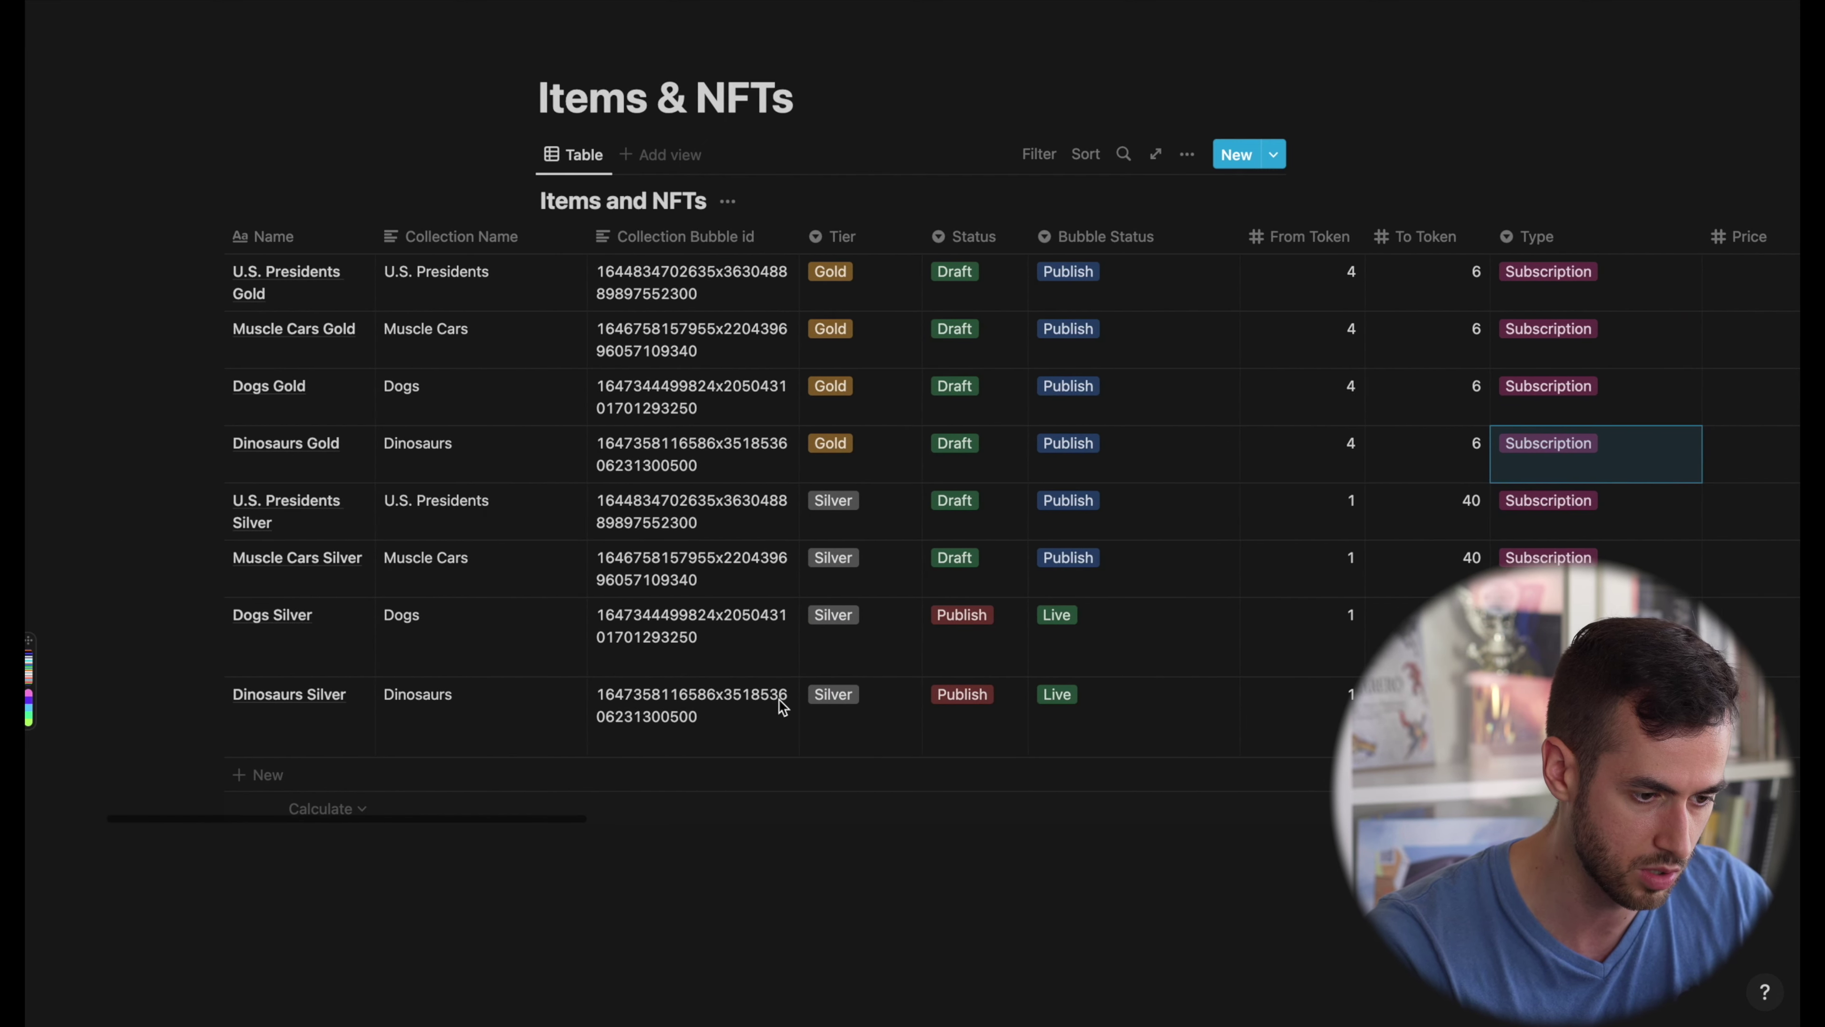
pyautogui.click(1027, 727)
pyautogui.press('Escape')
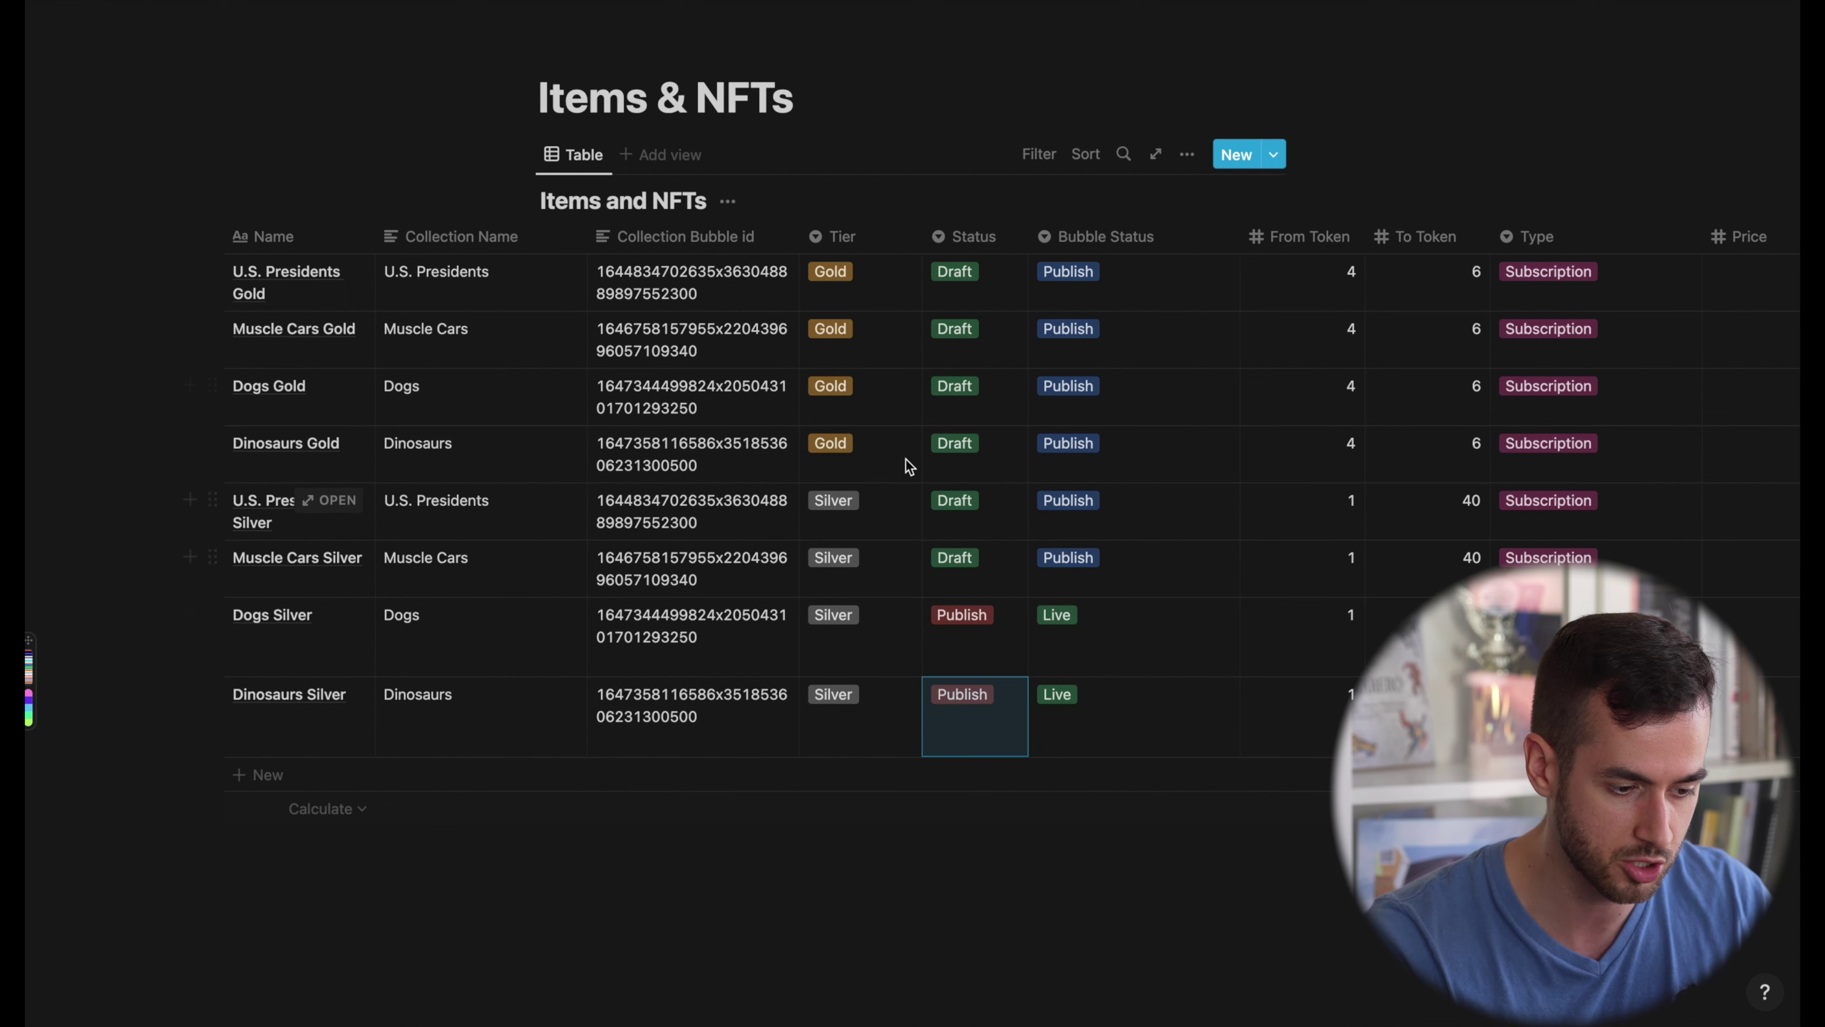
pyautogui.press('super+Tab')
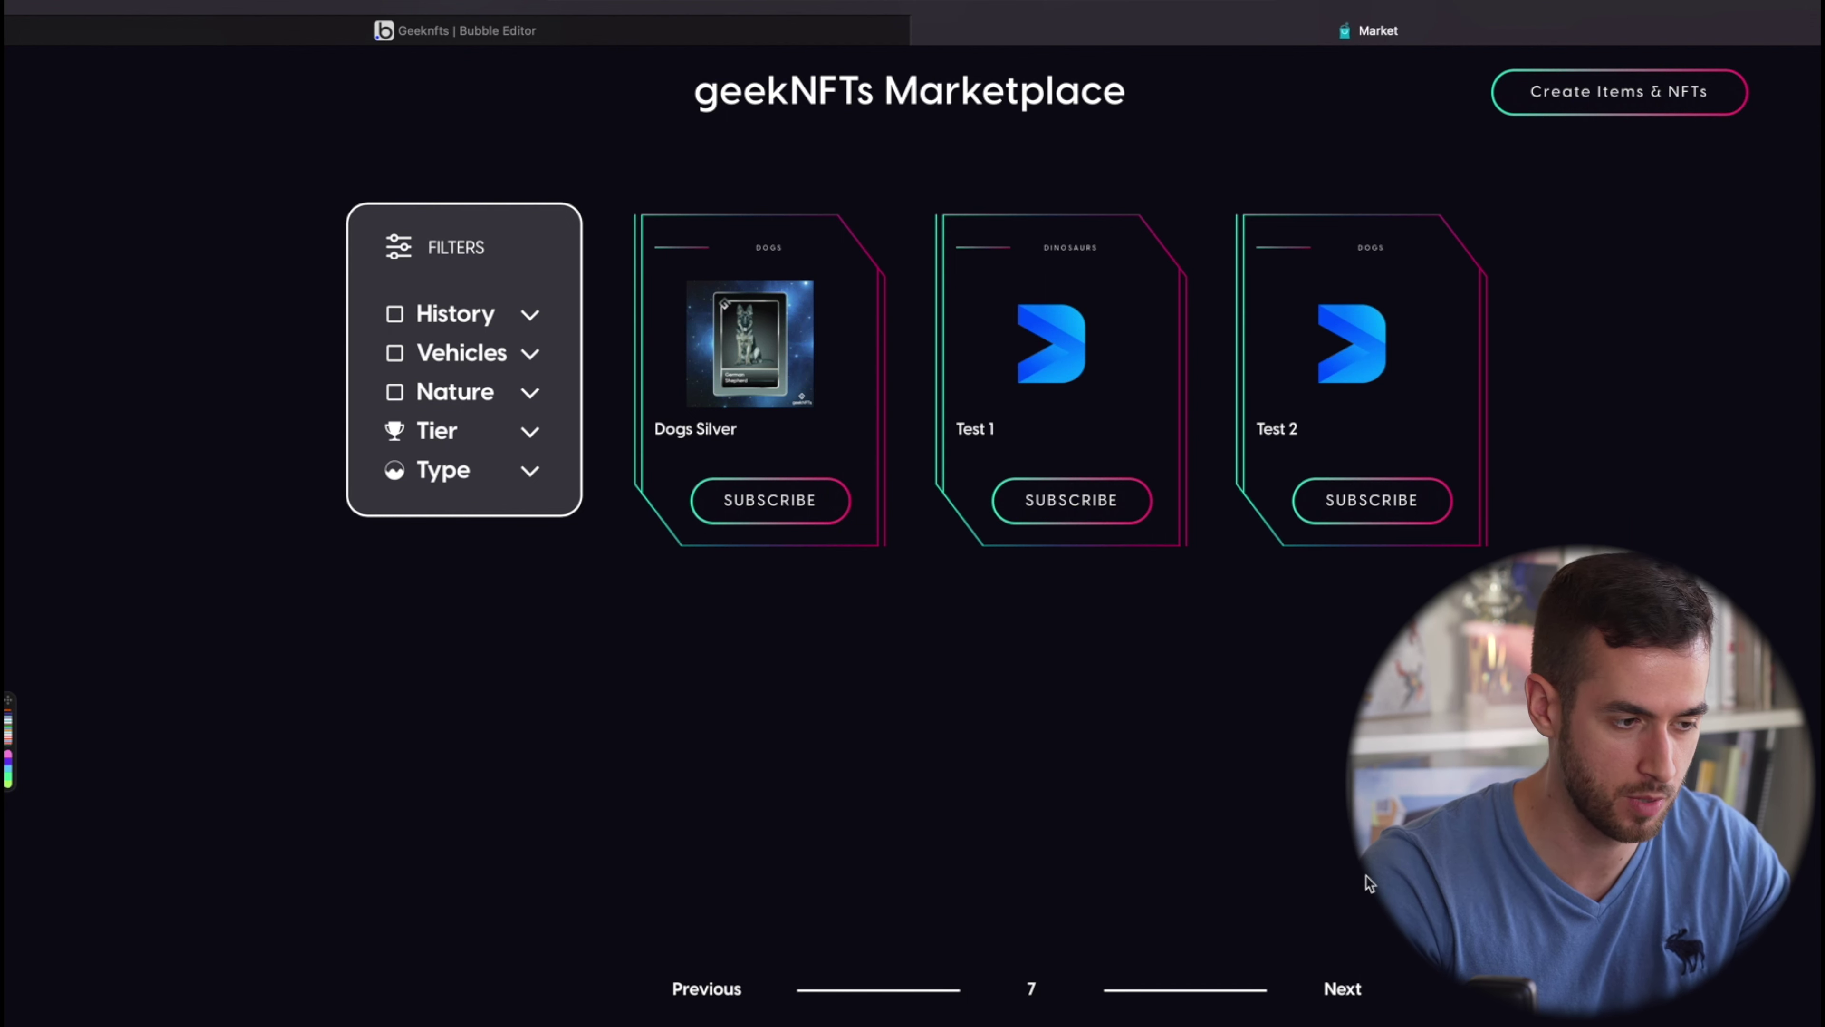
# Check the Test 1 and Test 2 cards on page 7, then return to Notion's Items & NFTs table
pyautogui.moveTo(284, 75)
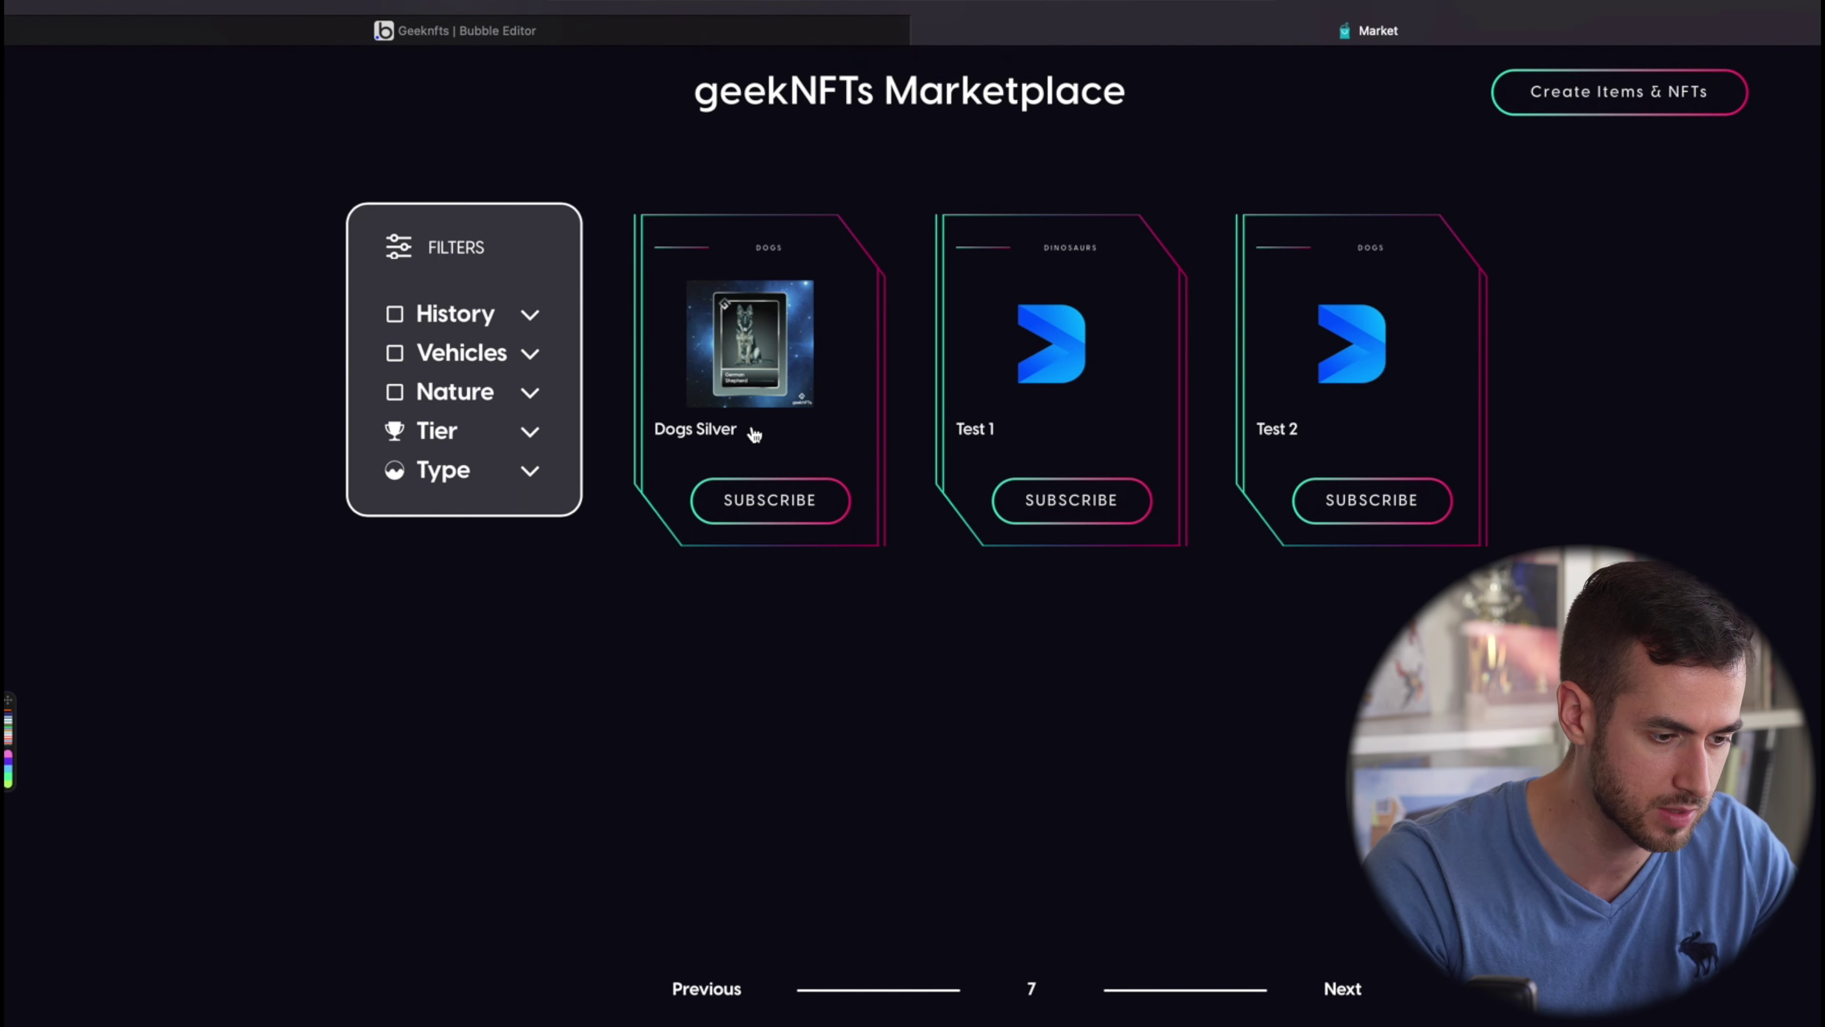
pyautogui.hotkey('ctrl', 'Left')
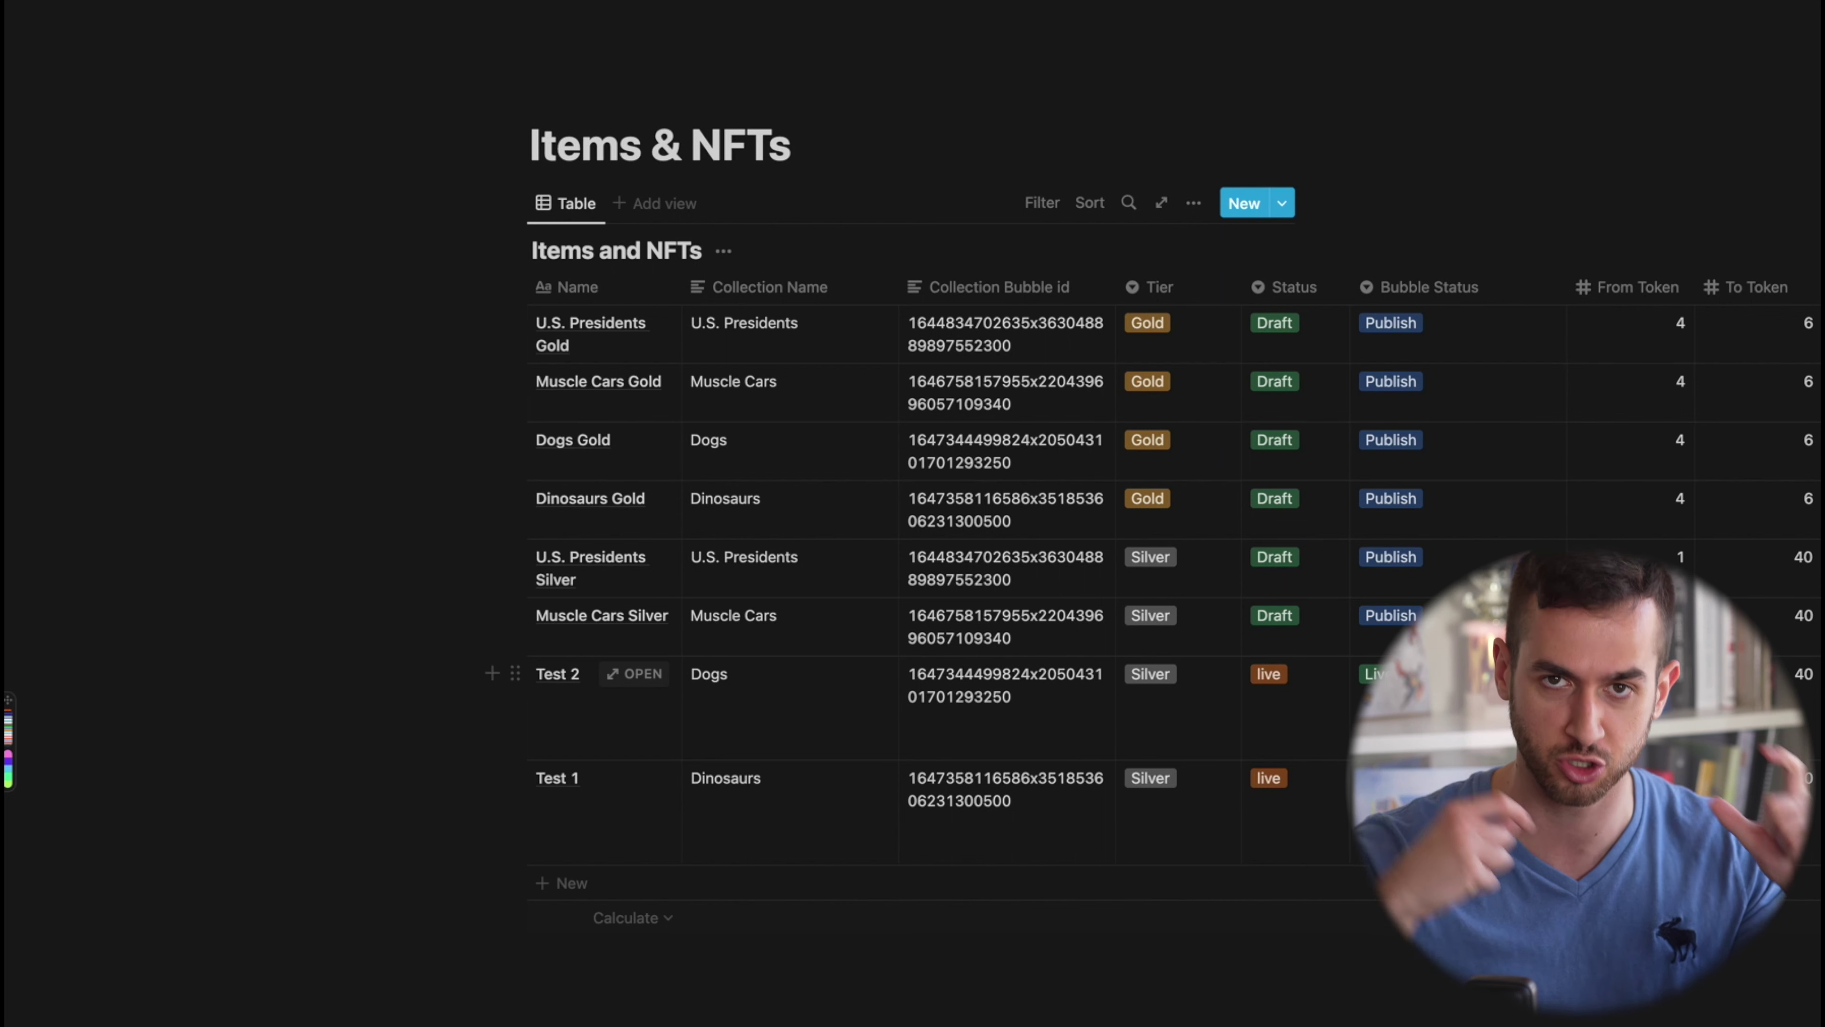
pyautogui.hscroll(3, 1025, 853)
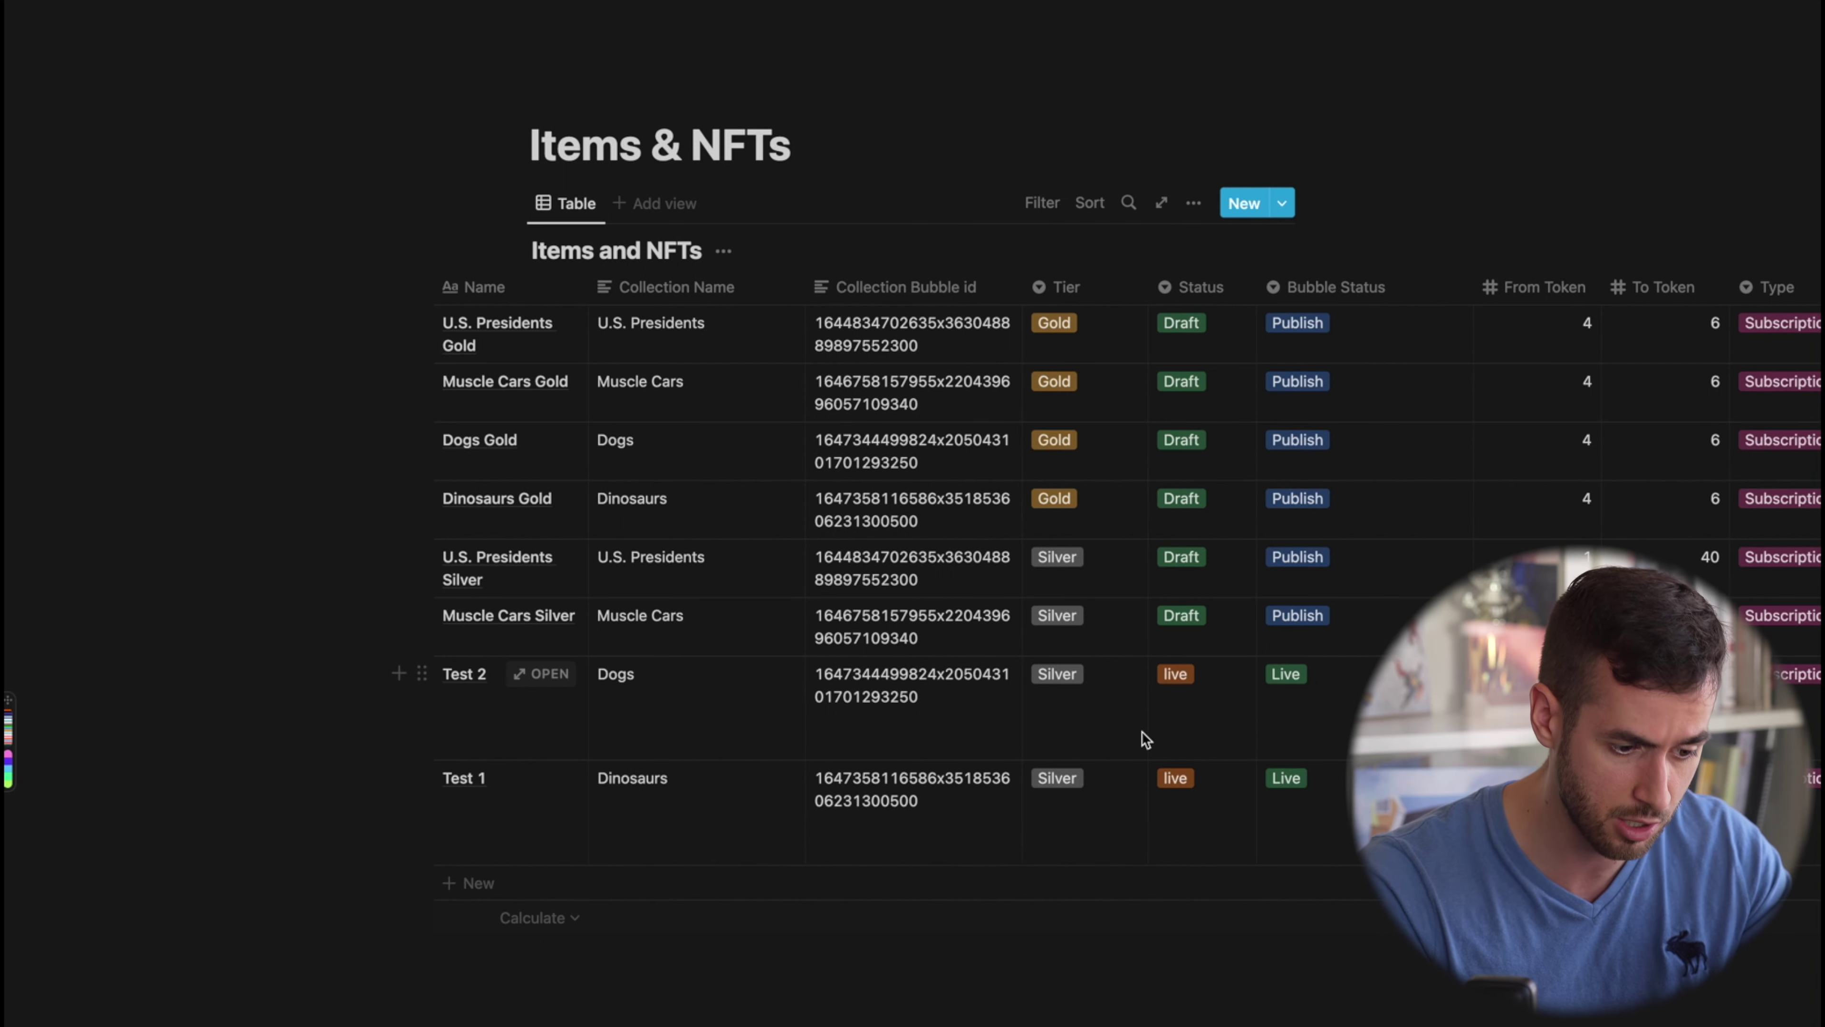
pyautogui.hscroll(10, 1175, 732)
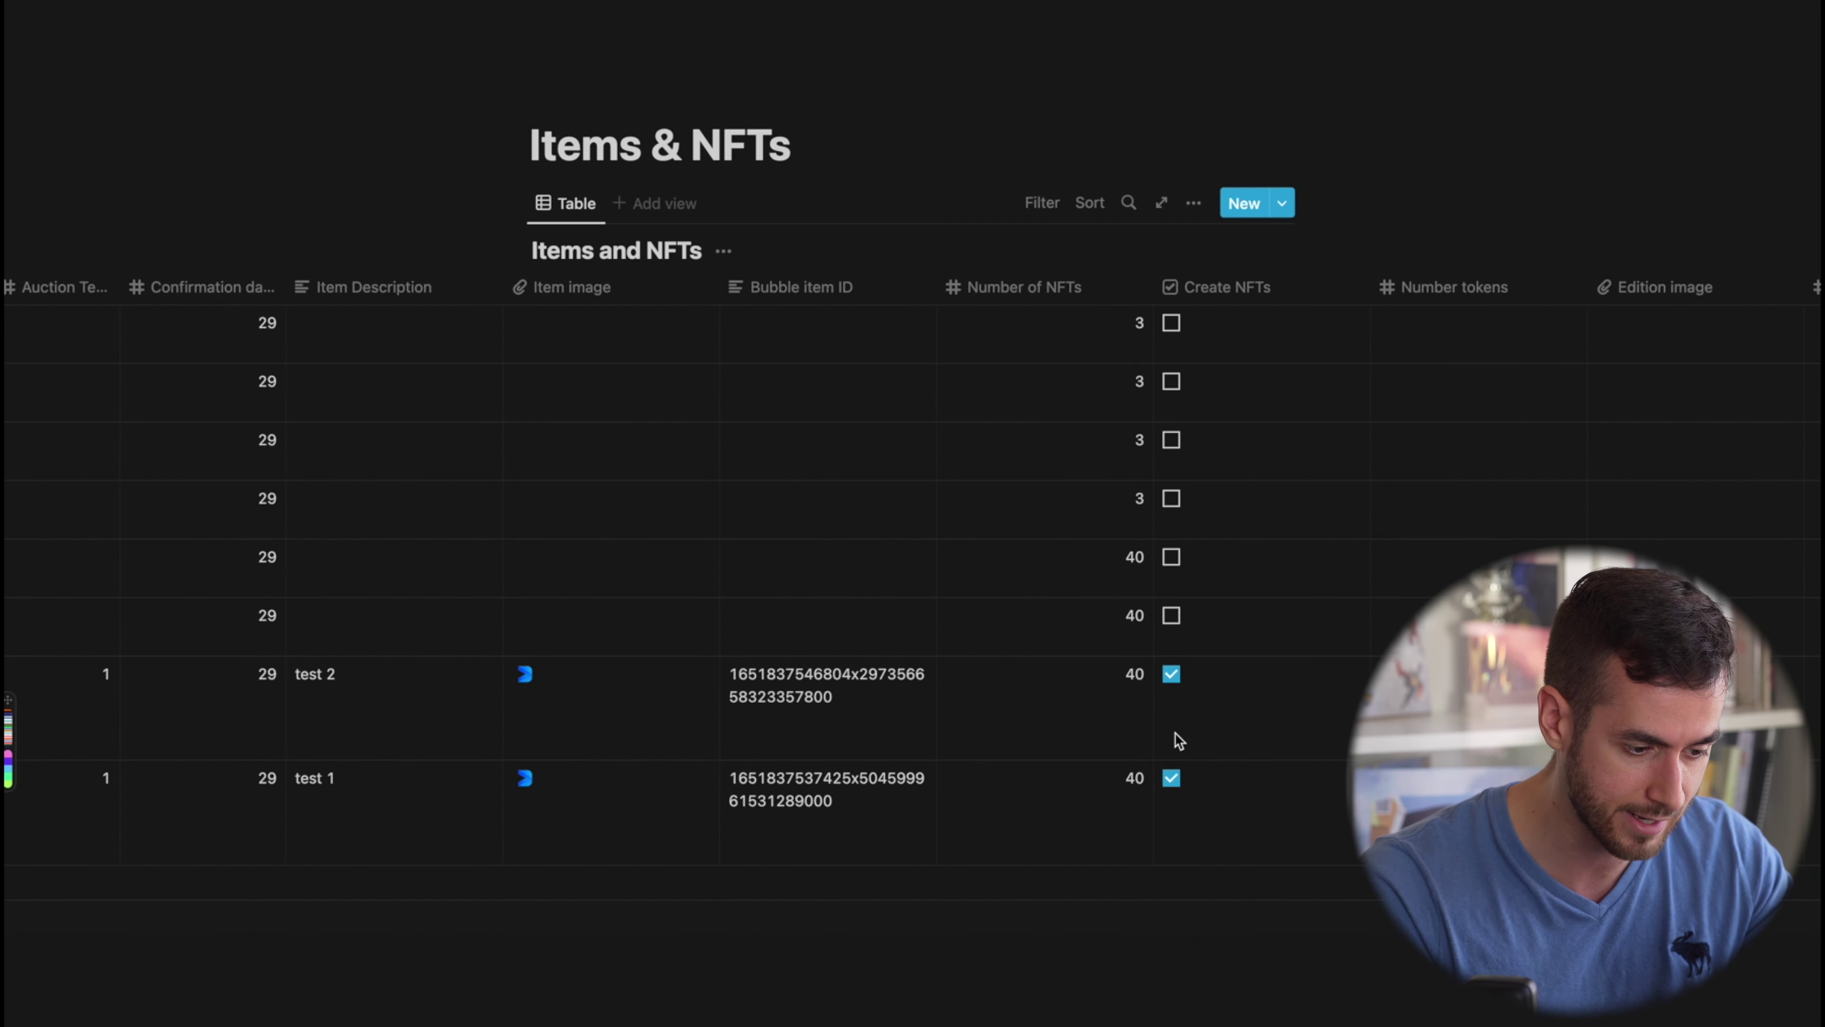
pyautogui.hscroll(15, 1175, 732)
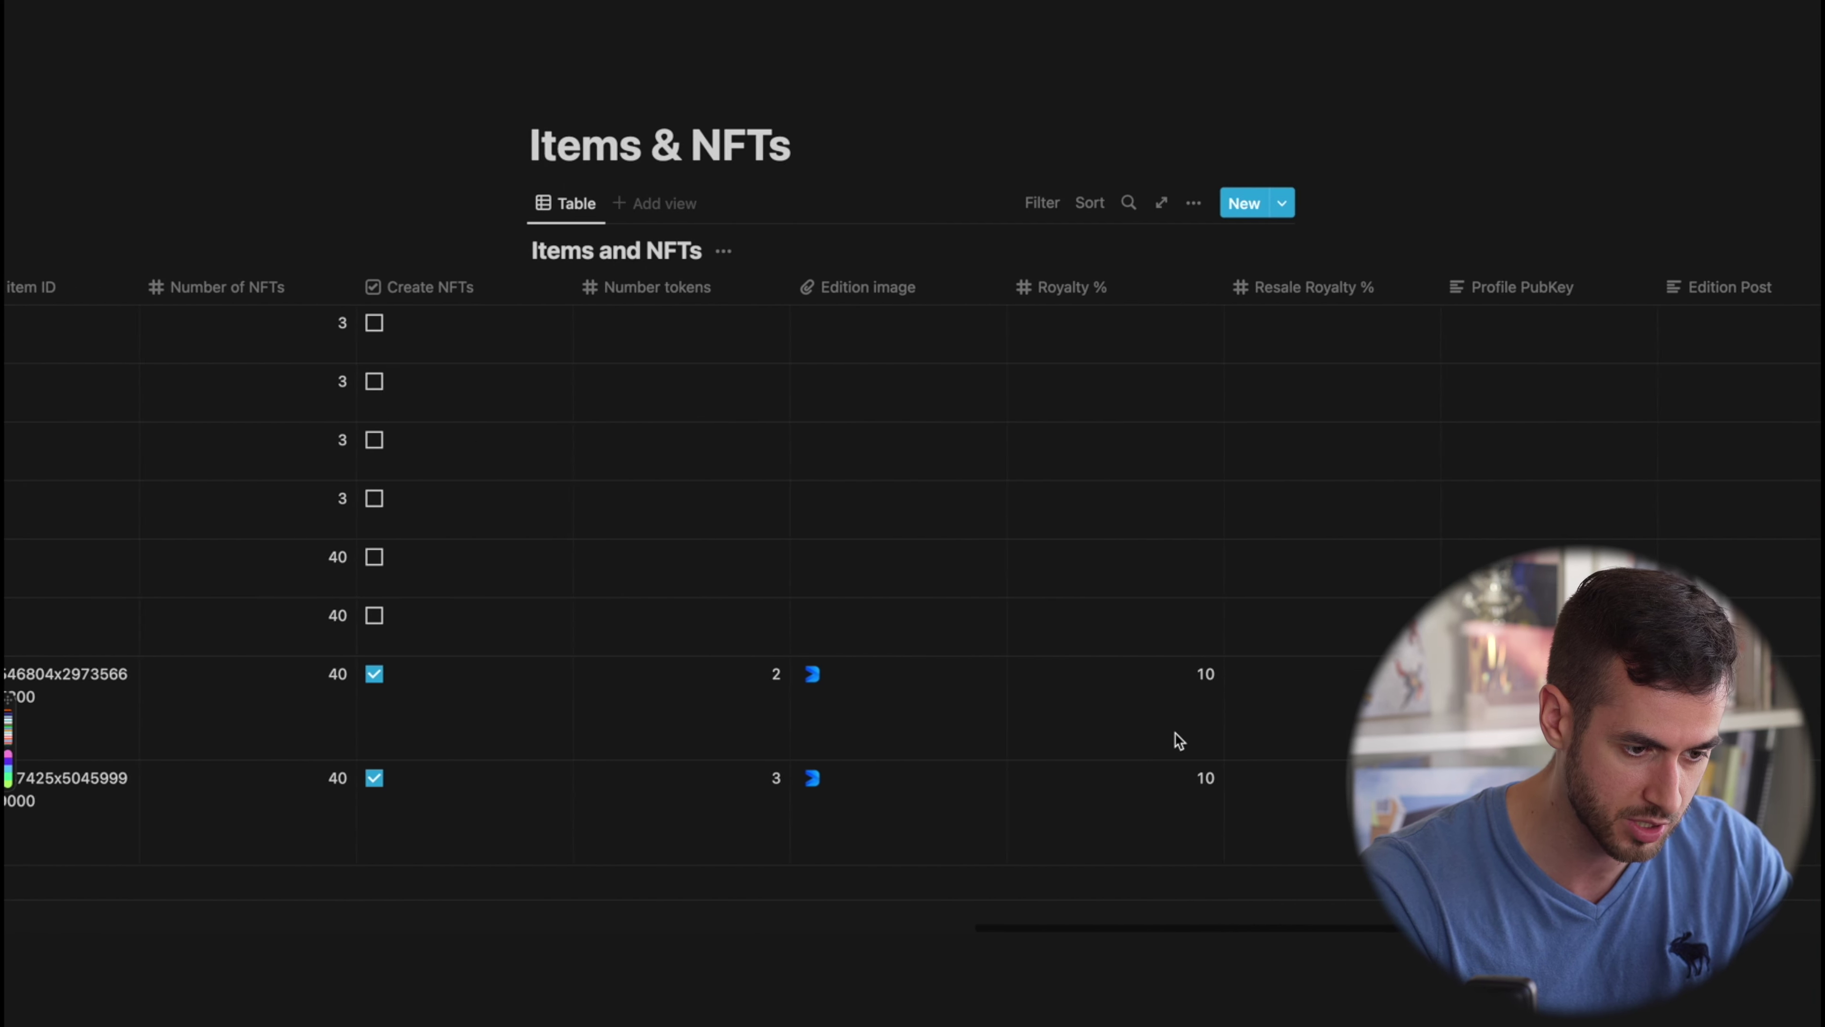
pyautogui.hscroll(5, 1175, 732)
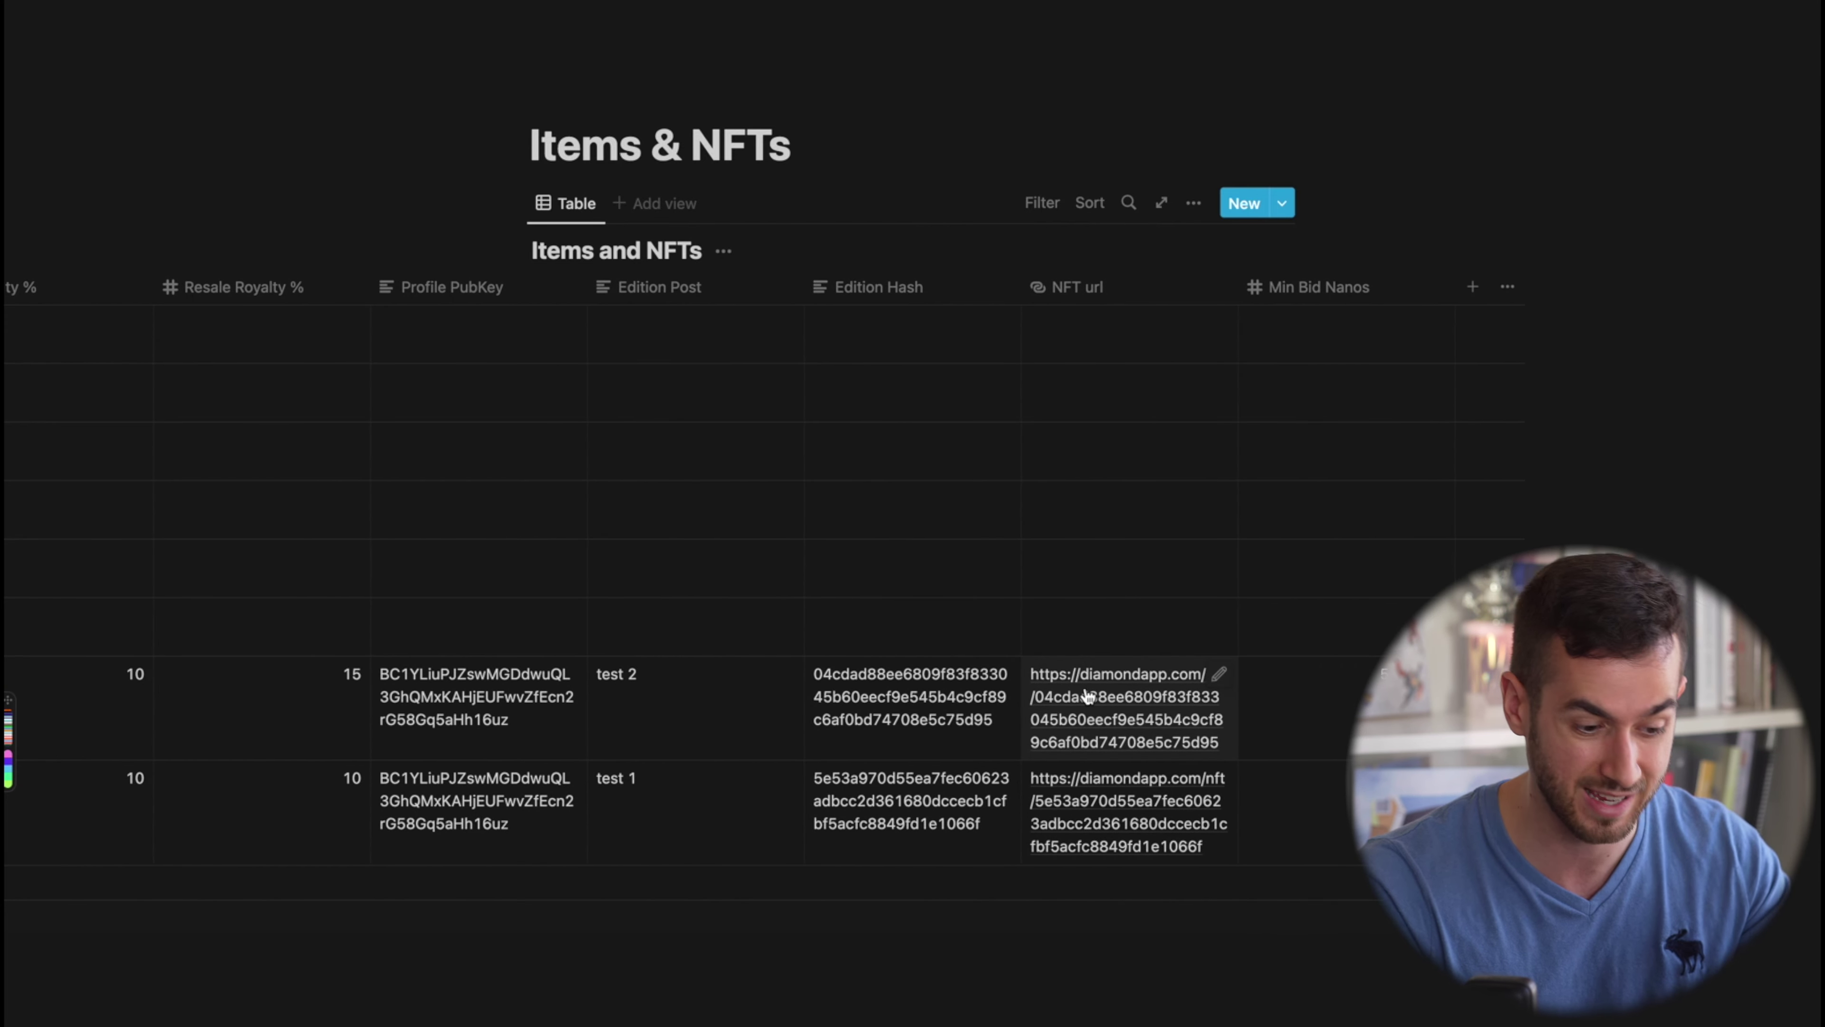
pyautogui.click(1087, 695)
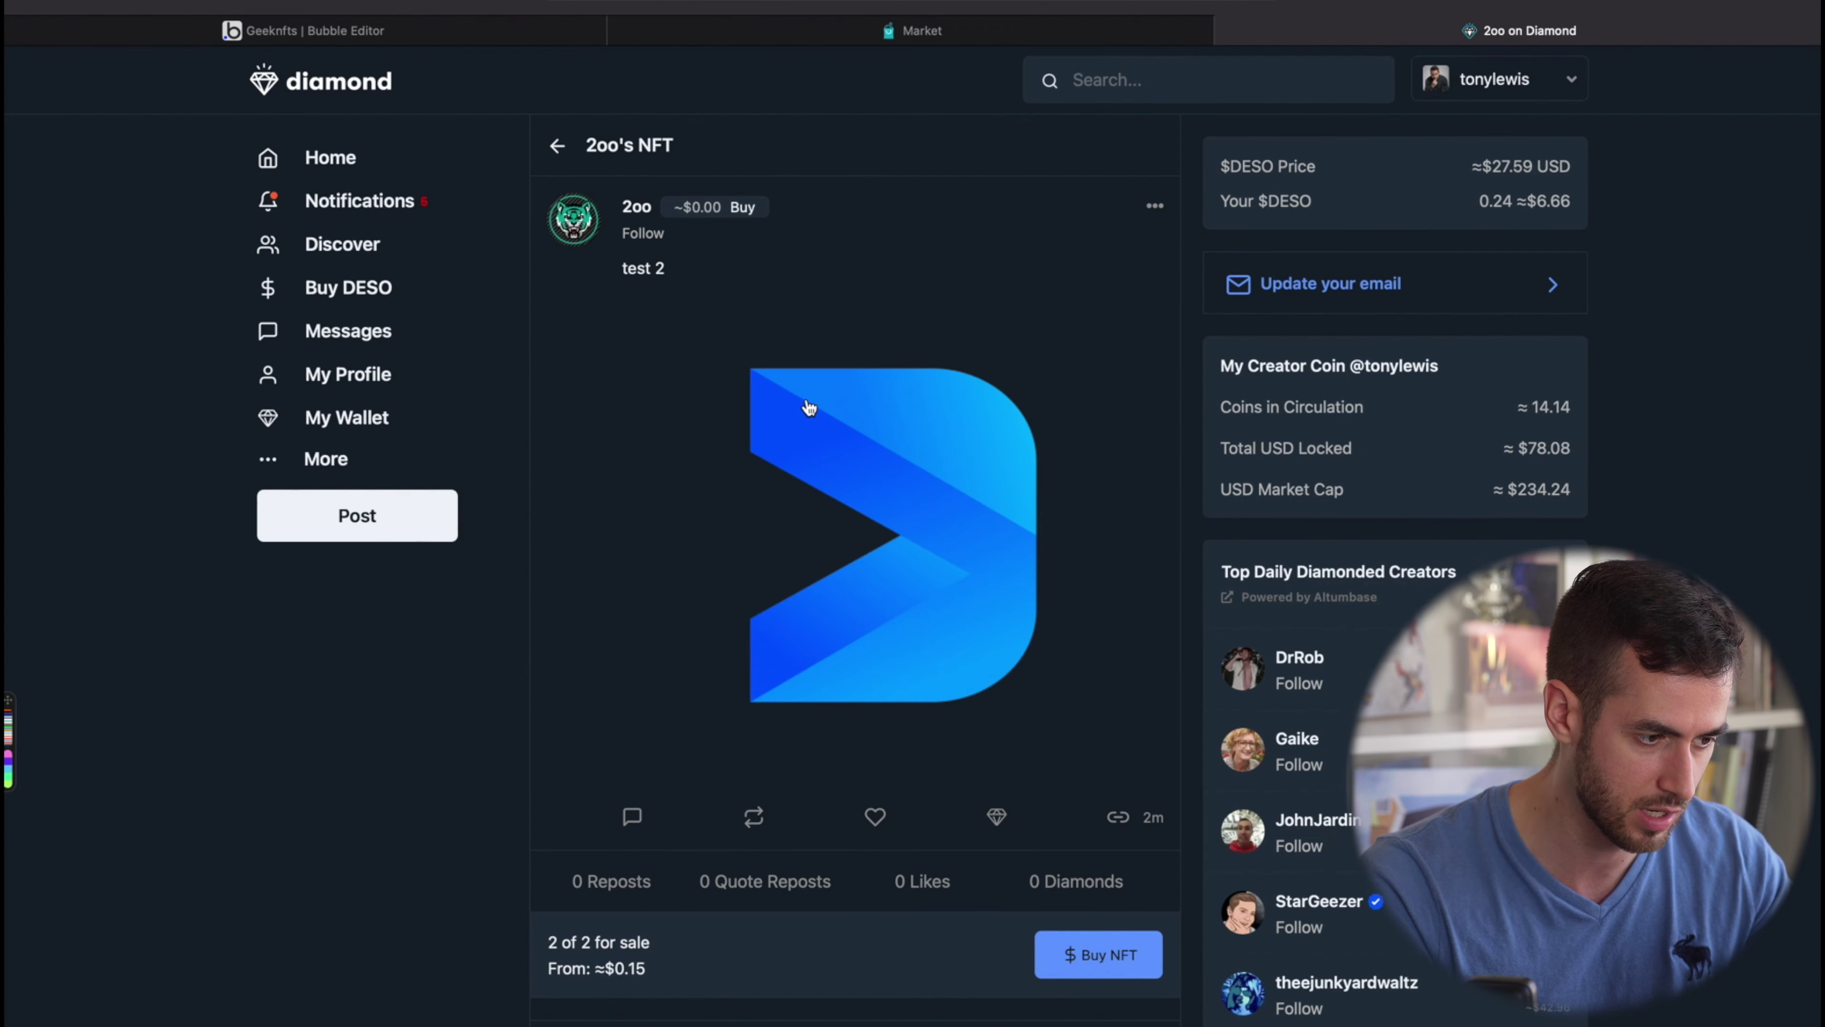
pyautogui.press('super+w')
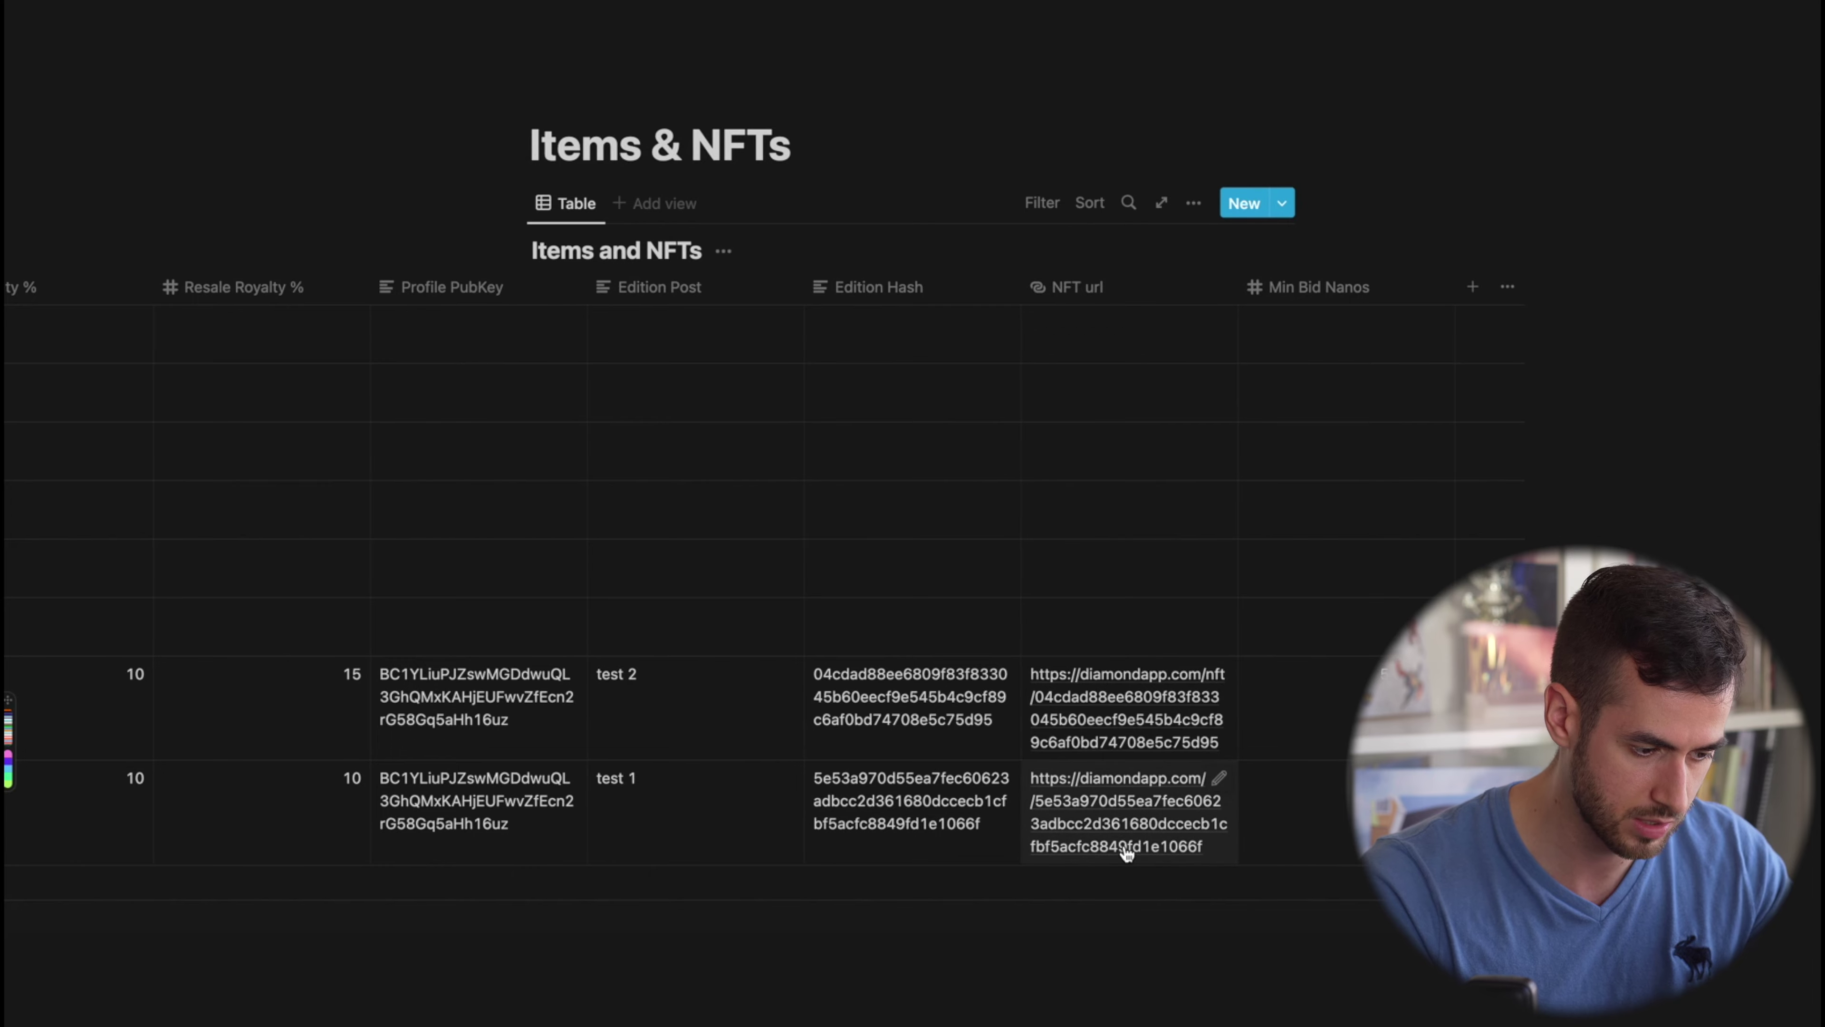
# Switch from Notion to the browser showing the geekNFTs marketplace
pyautogui.hotkey('ctrl', 'Right')
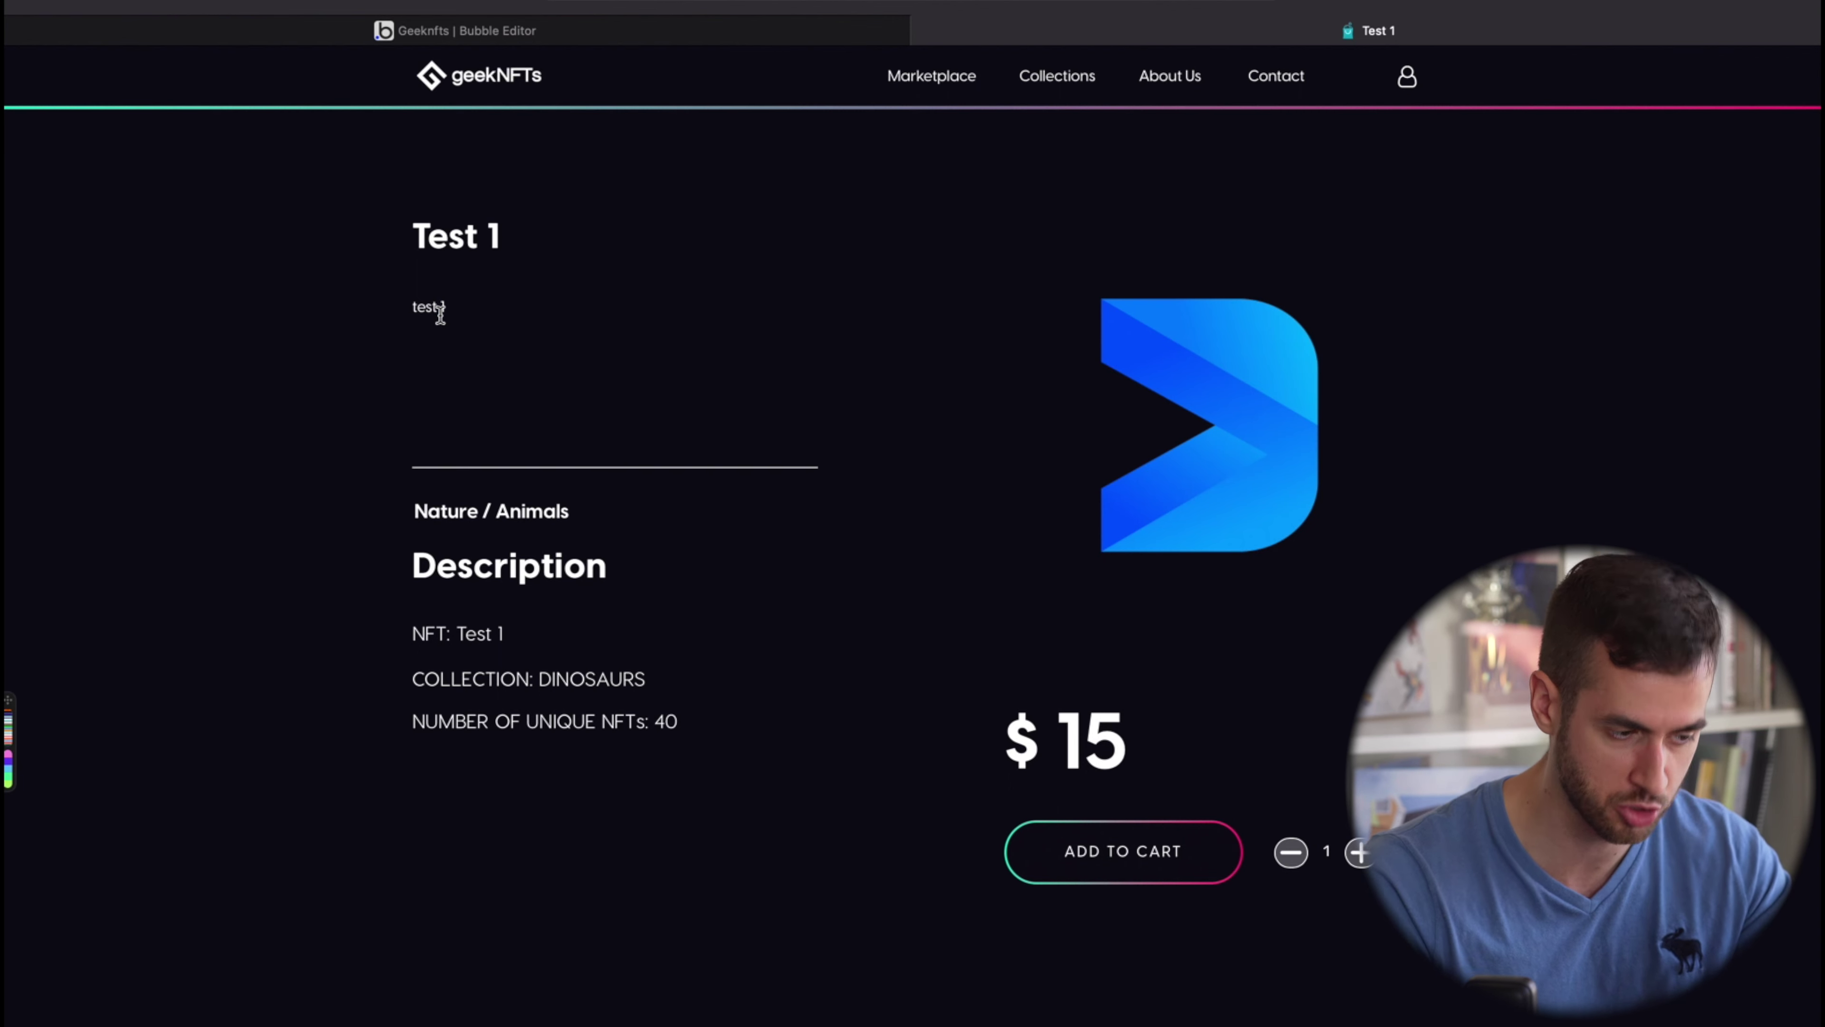
# Return to the marketplace and open the George Washington Silver NFT page ($15, U.S. Presidents)
pyautogui.hscroll(-5, 440, 310)
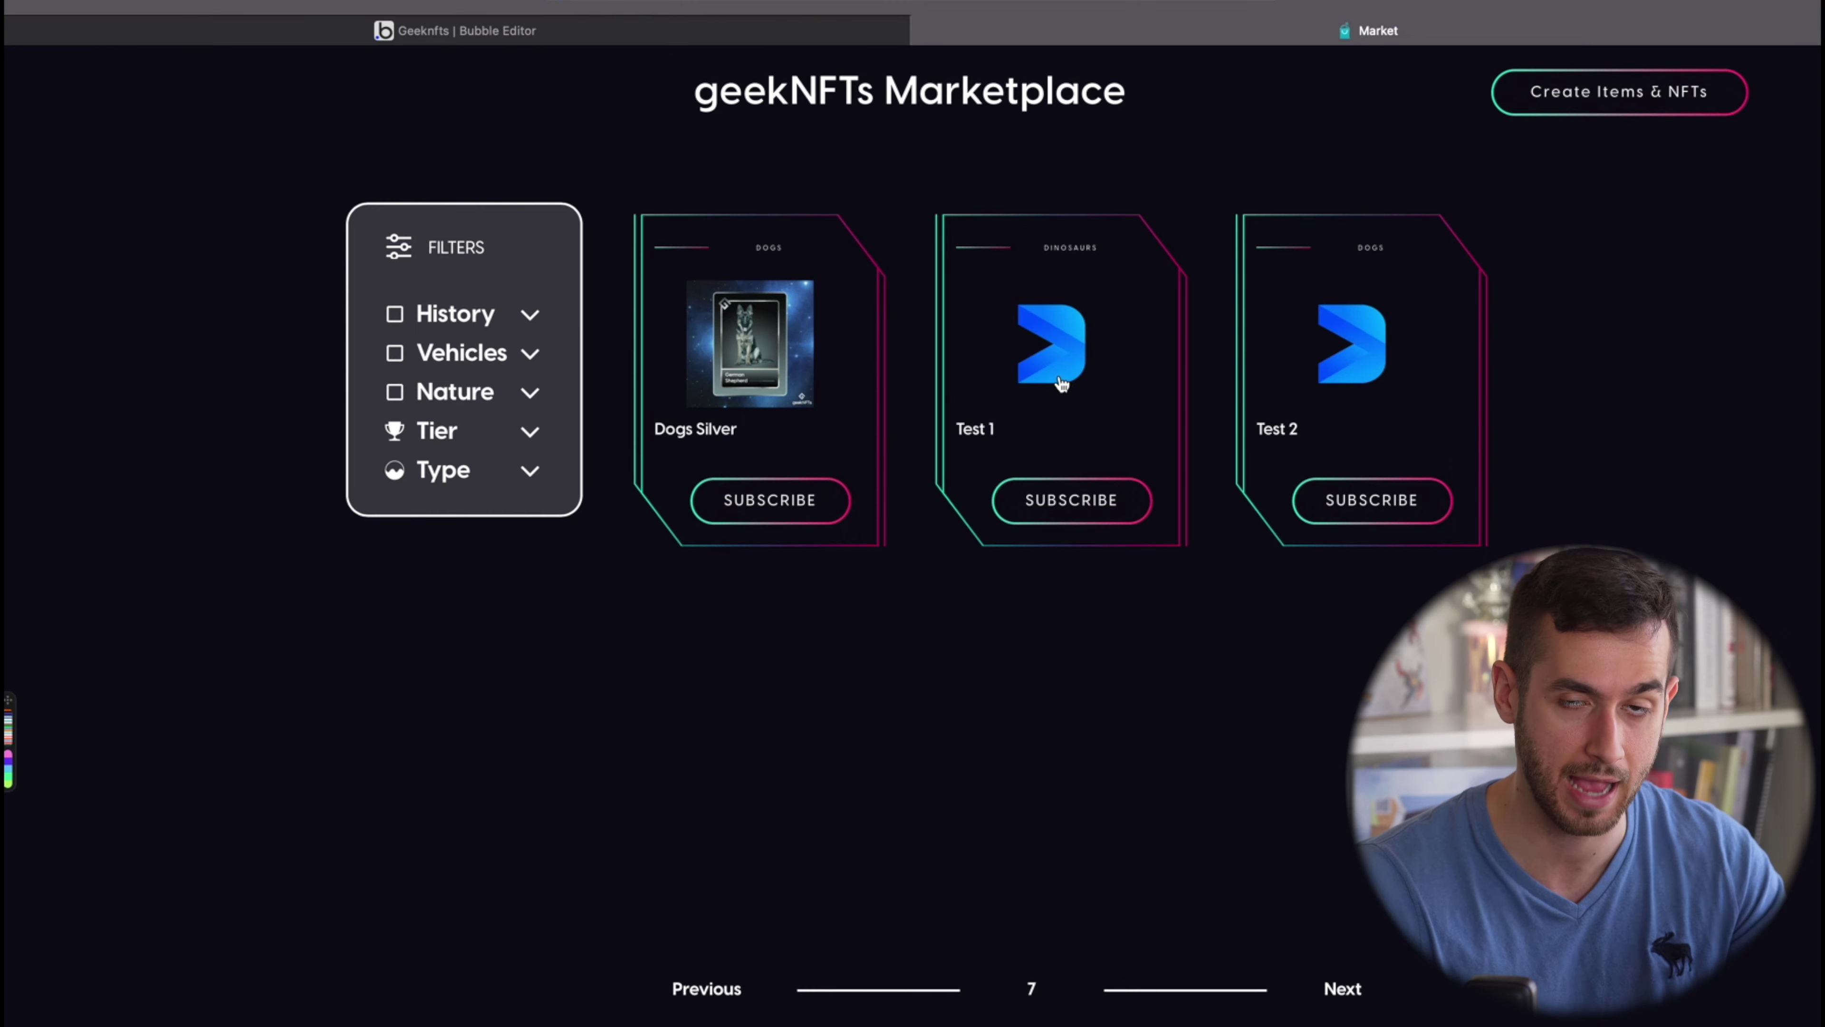
pyautogui.click(800, 445)
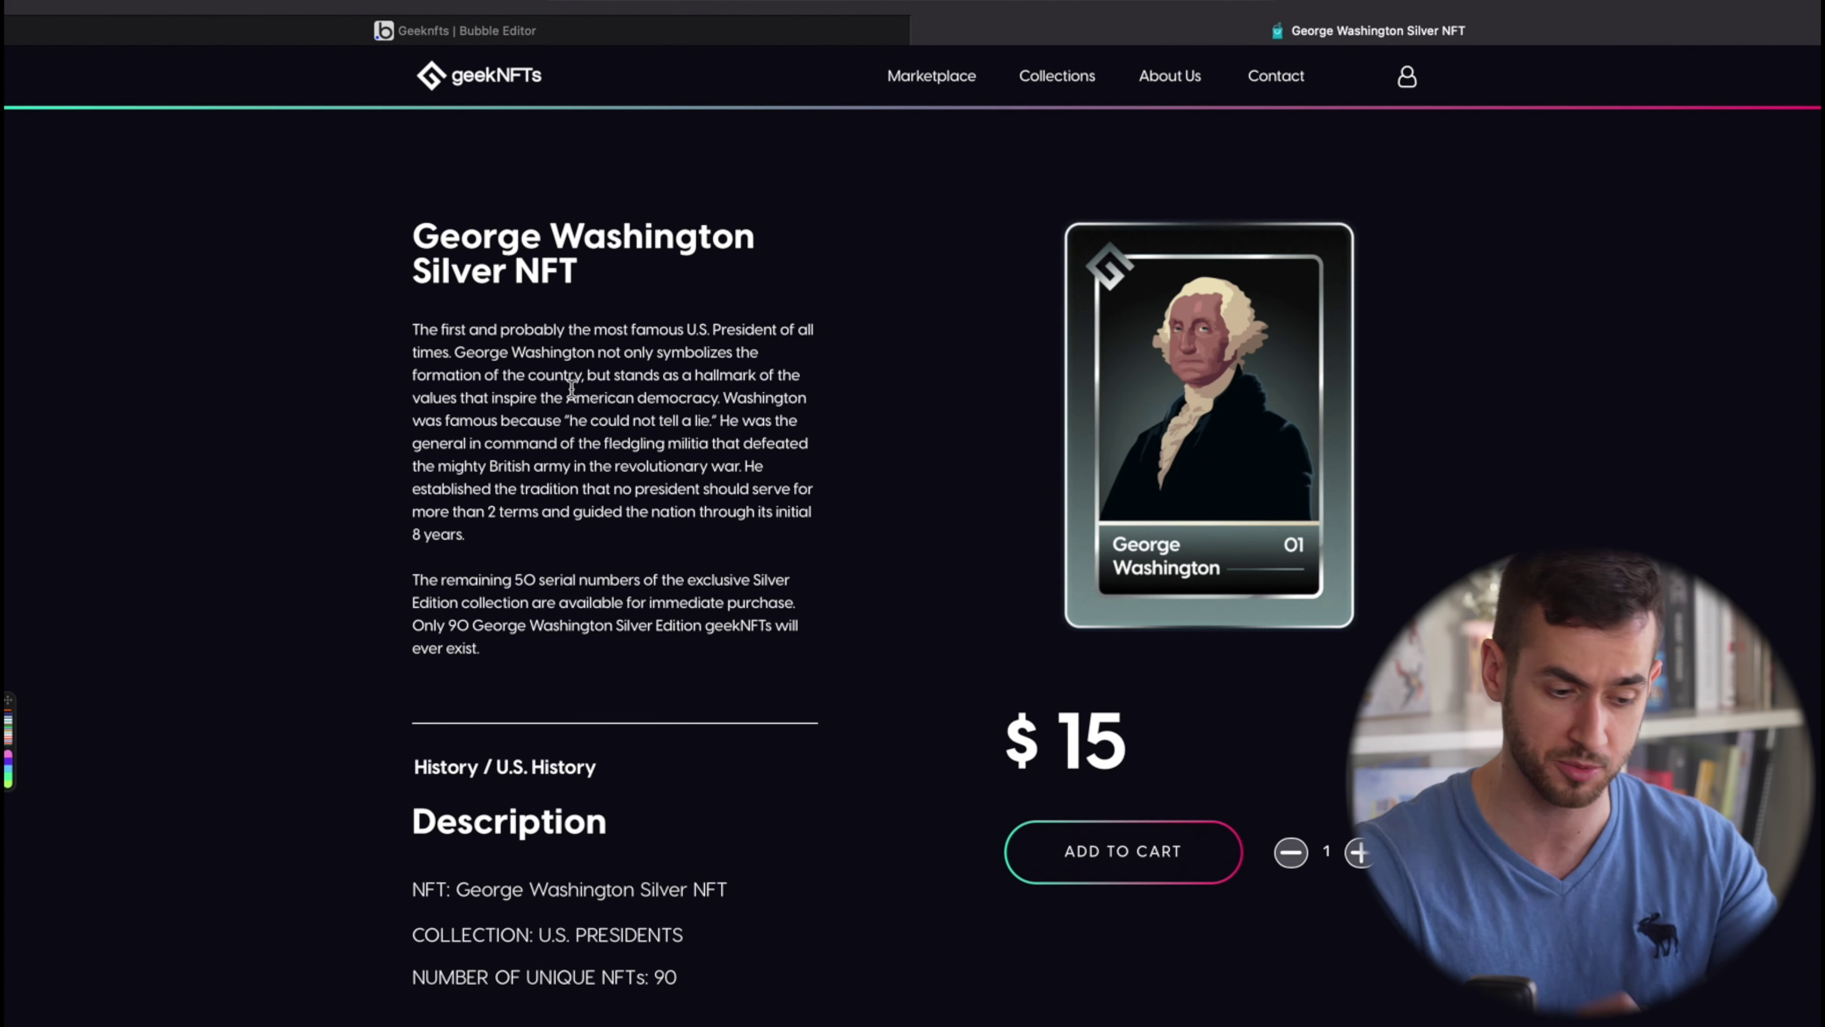